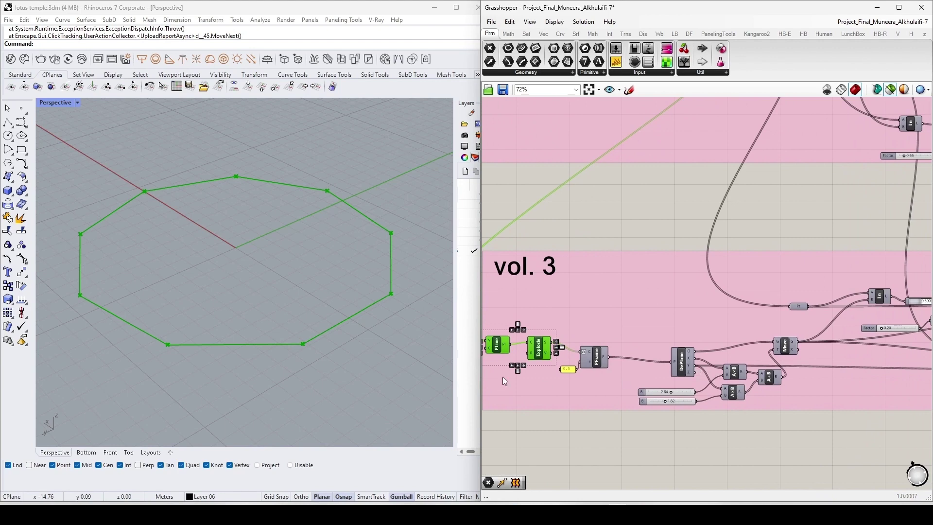
Step: Preview the moved points in vol. 3 together with the lines linking them to the base polygon
click(794, 350)
scroll(794, 354, down, 2)
right_drag(794, 346, 637, 358)
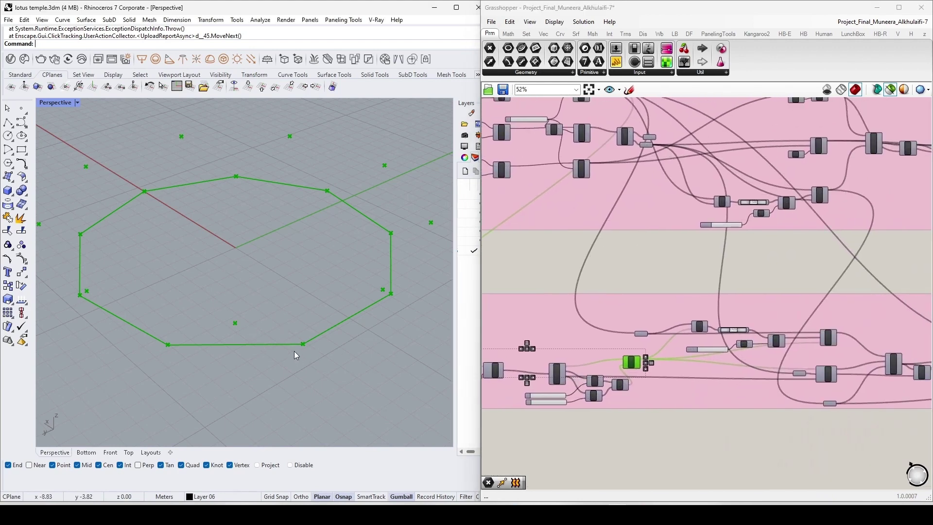
right_drag(294, 353, 344, 202)
right_drag(389, 239, 361, 242)
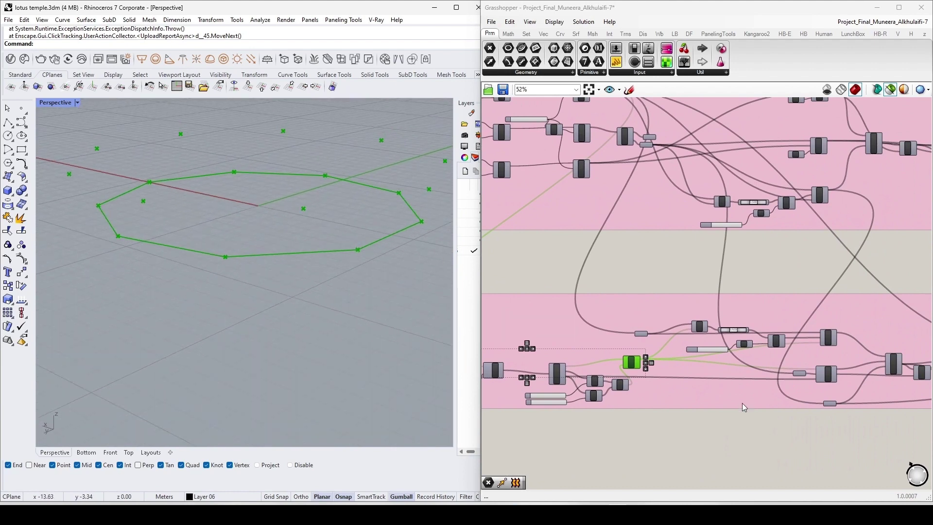
shift+click(700, 327)
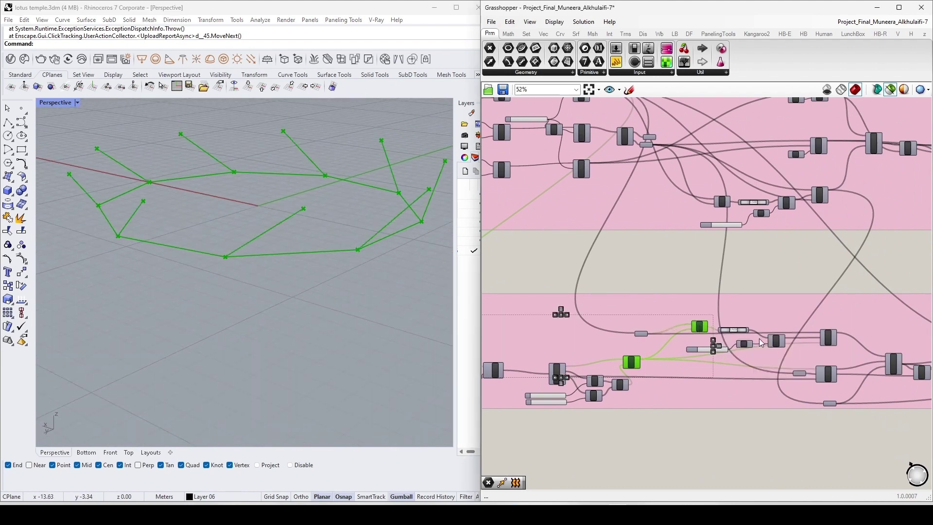
Step: Preview the moved line midpoints in vol. 3, then the two arc sets and the curve that bound the petals
click(779, 341)
right_drag(769, 363, 683, 383)
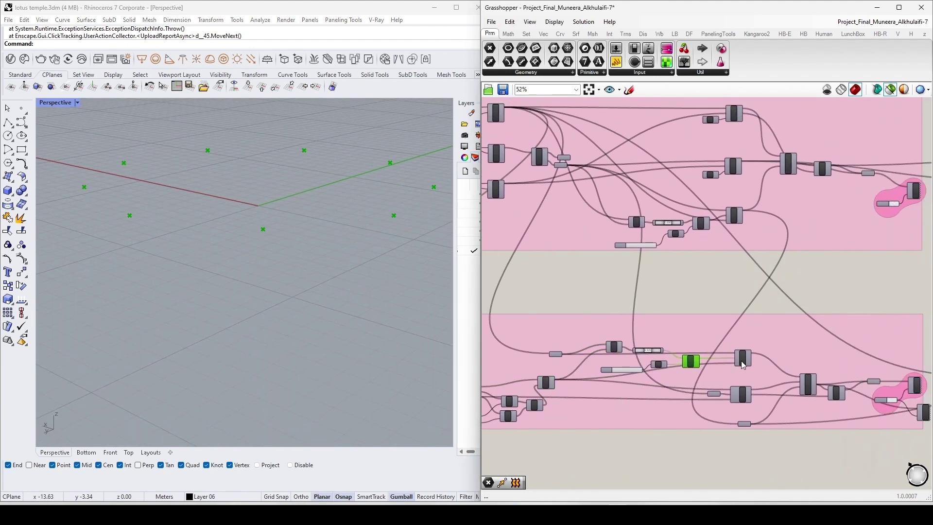
scroll(743, 360, up, 2)
click(750, 360)
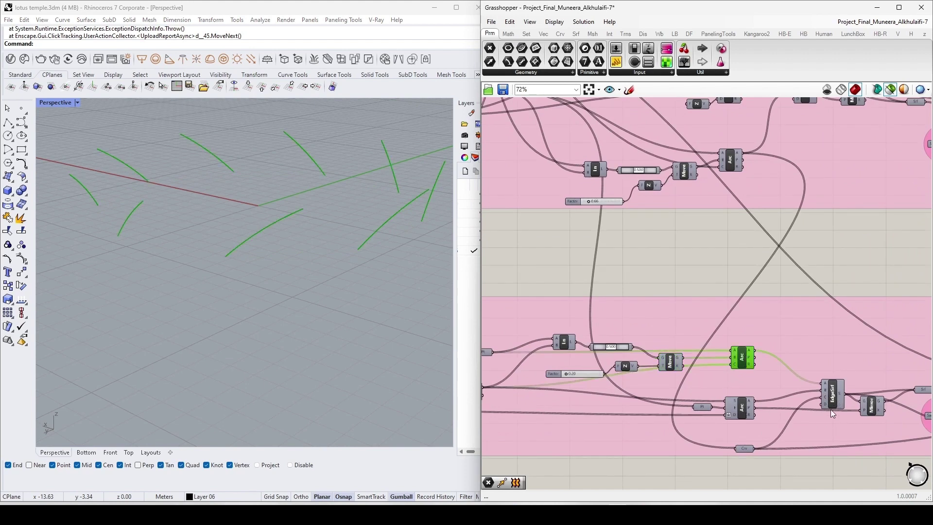
shift+click(736, 411)
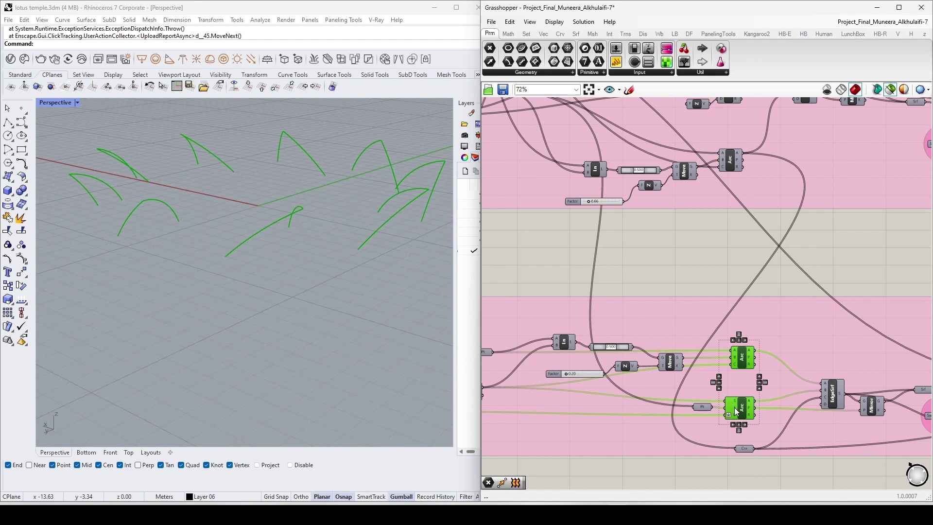
shift+click(744, 449)
Step: Preview the vol. 3 edge surfaces together with their mirrored halves
right_drag(795, 439, 655, 439)
click(695, 393)
right_drag(757, 418, 712, 423)
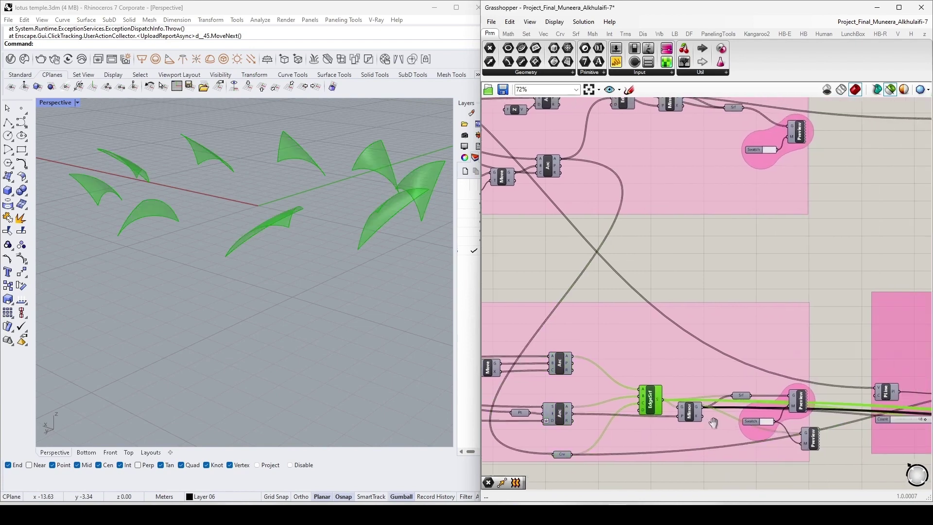
shift+click(679, 412)
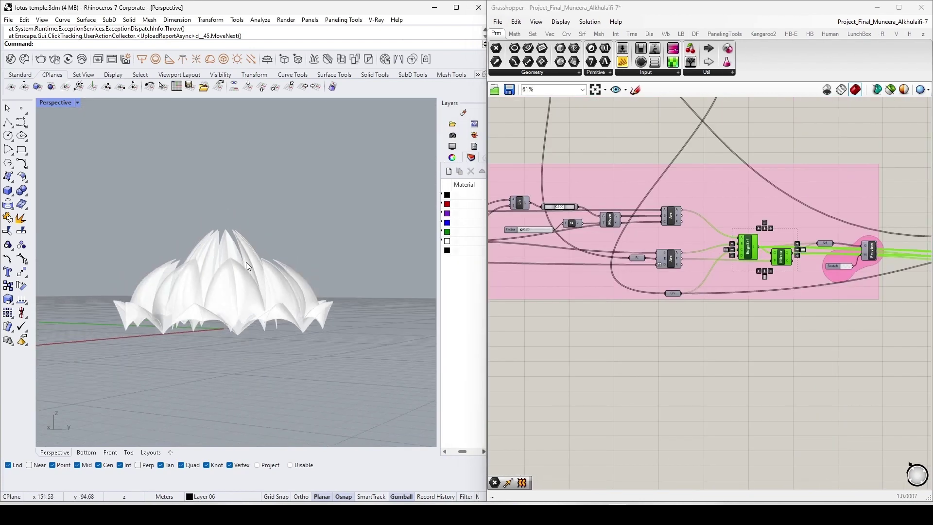
Step: Set the radius of the third circle in vol. 1 to 4.661
right_drag(246, 261, 304, 288)
scroll(576, 253, down, 4)
right_drag(584, 208, 689, 270)
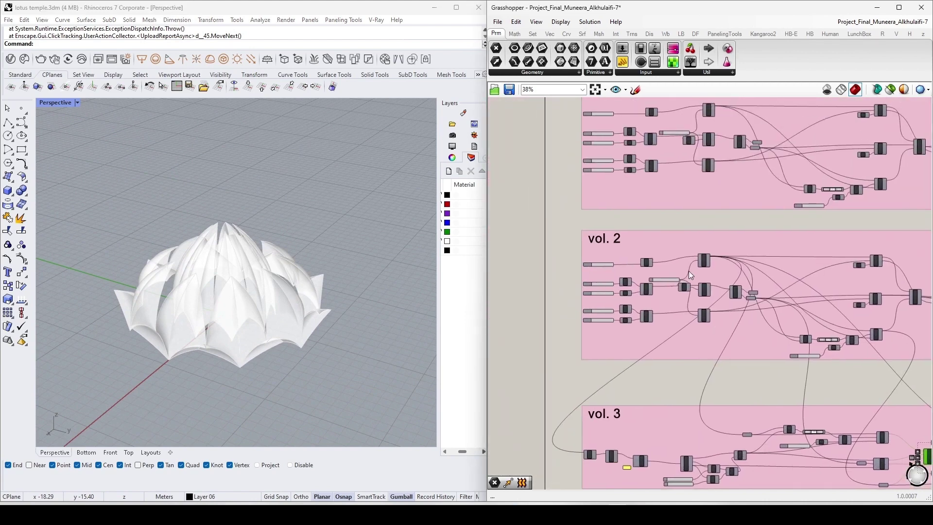
right_drag(621, 340, 617, 419)
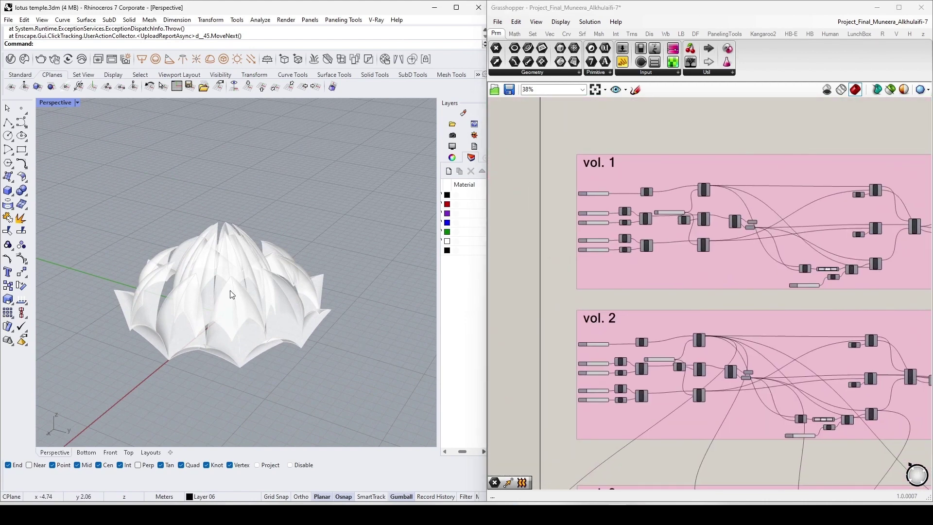
scroll(231, 295, up, 2)
scroll(642, 291, up, 7)
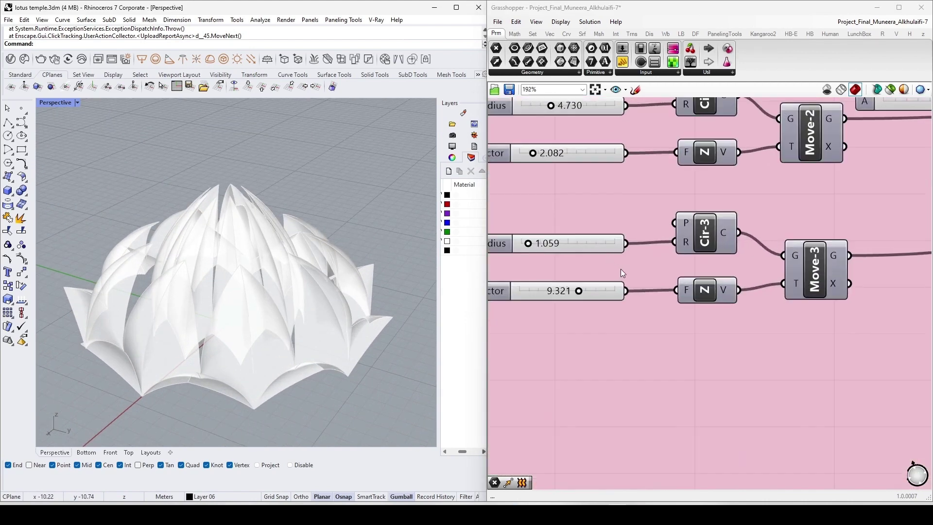
right_drag(534, 251, 587, 296)
drag(583, 291, 605, 292)
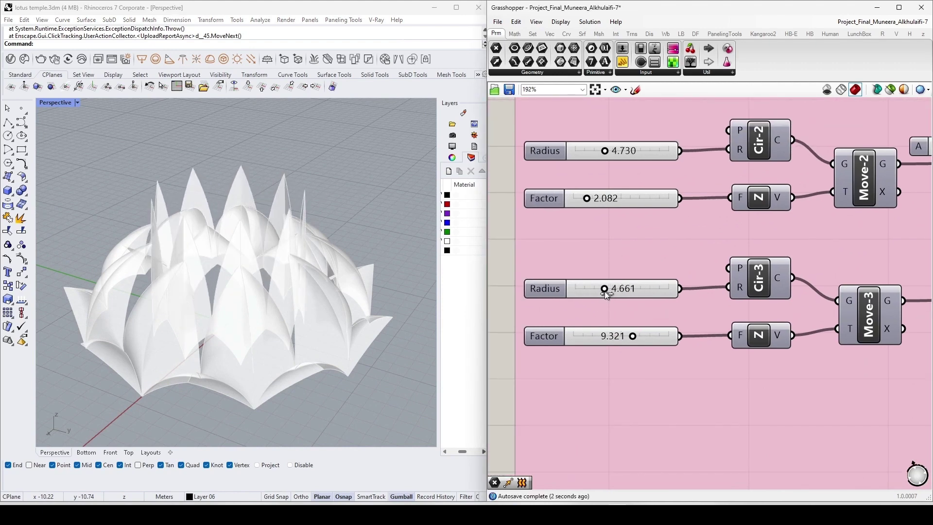
Step: Raise the Z factor that moves the third circle in vol. 1 to about 11
scroll(605, 292, down, 6)
right_drag(611, 369, 612, 329)
scroll(615, 257, up, 5)
drag(620, 288, 631, 290)
Step: Set the radius of the third circle in vol. 2 to 7.778
scroll(631, 291, down, 6)
right_drag(636, 474, 621, 379)
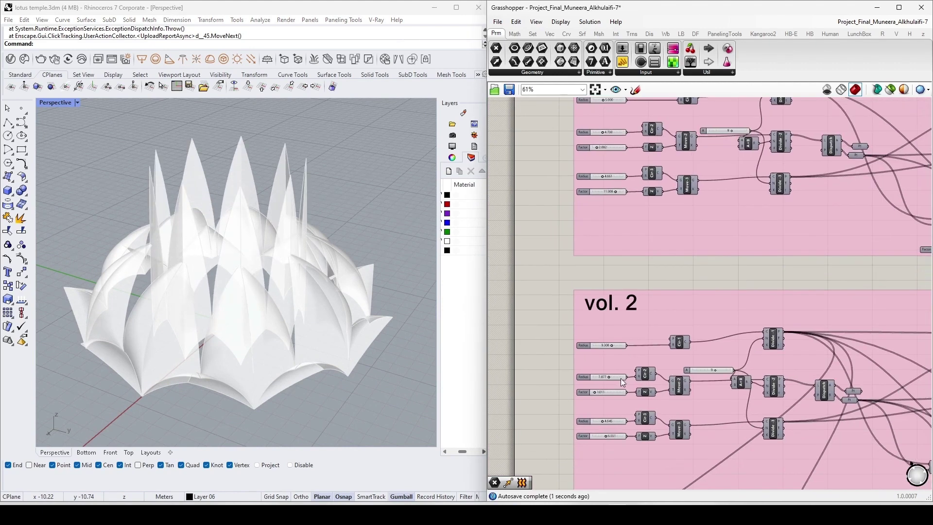
scroll(620, 388, up, 5)
drag(578, 456, 598, 461)
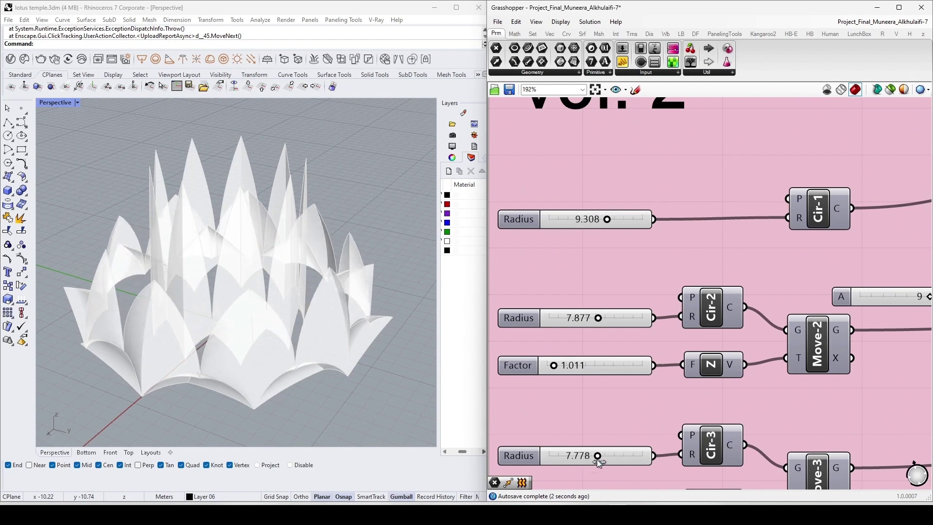
scroll(598, 462, down, 5)
scroll(600, 450, down, 2)
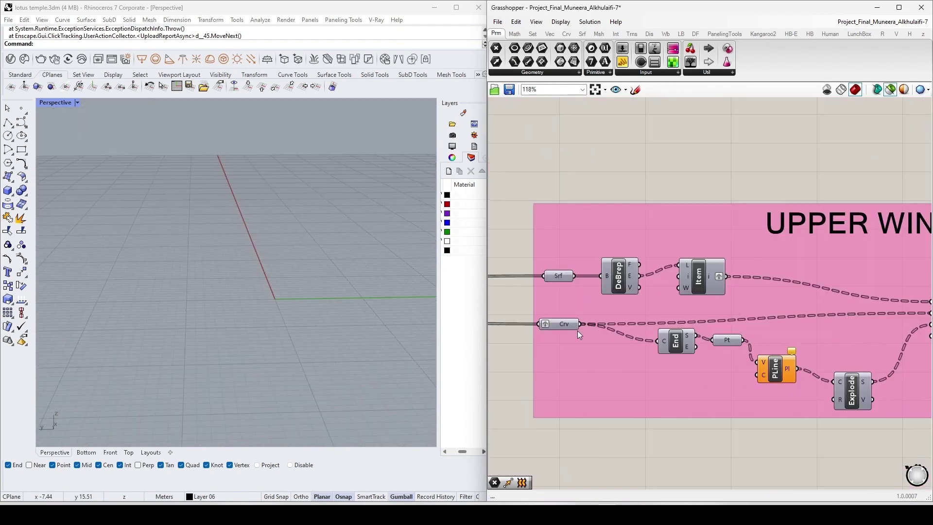
Step: In the UPPER WINDOWS group, preview the source surfaces, their deconstructed parts and the edge curves picked by List Item
click(560, 276)
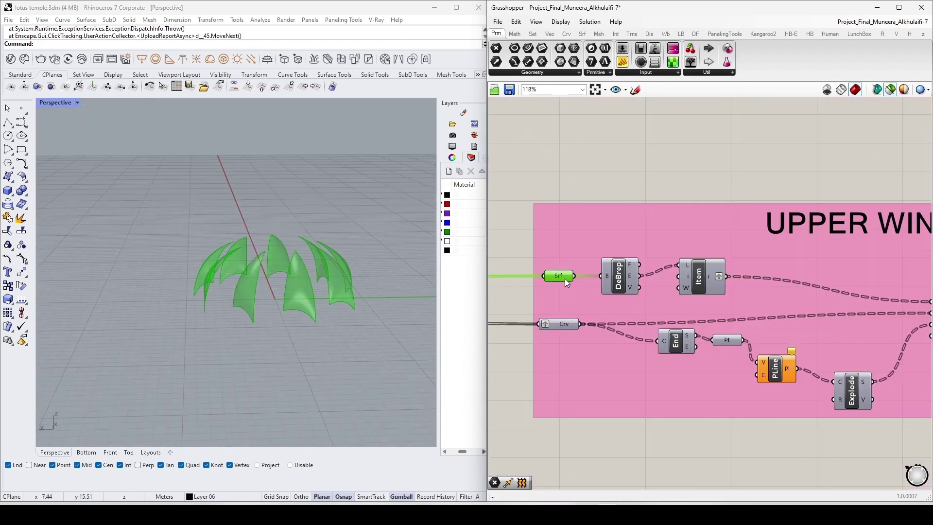
click(629, 280)
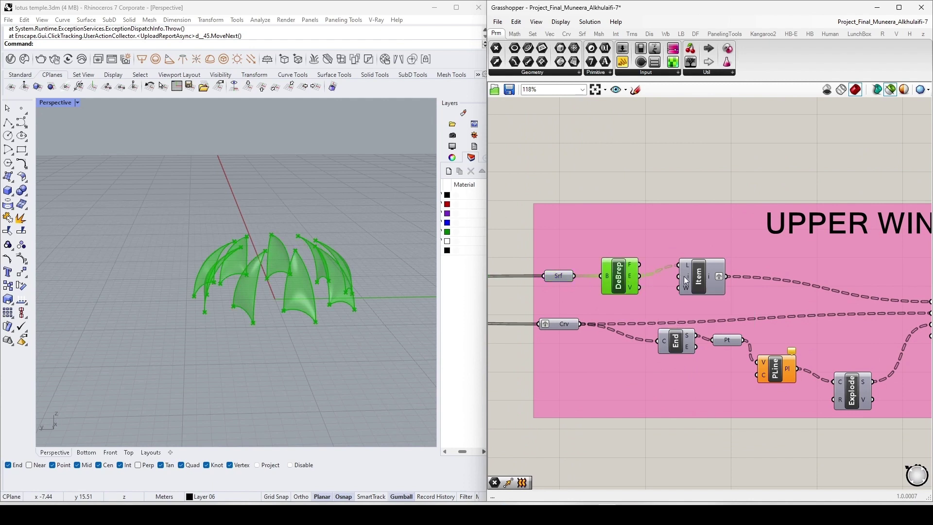
click(697, 287)
scroll(666, 306, down, 1)
right_drag(747, 307, 651, 313)
right_drag(702, 329, 746, 319)
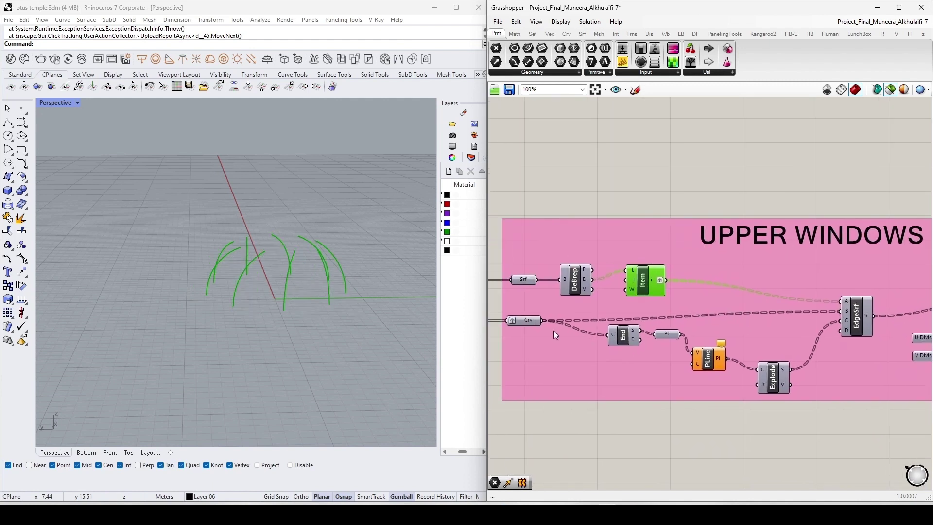
Step: Preview the upper window edge surfaces with their boundary curves, then the staggered quad panels made from them
shift+click(525, 319)
shift+click(856, 318)
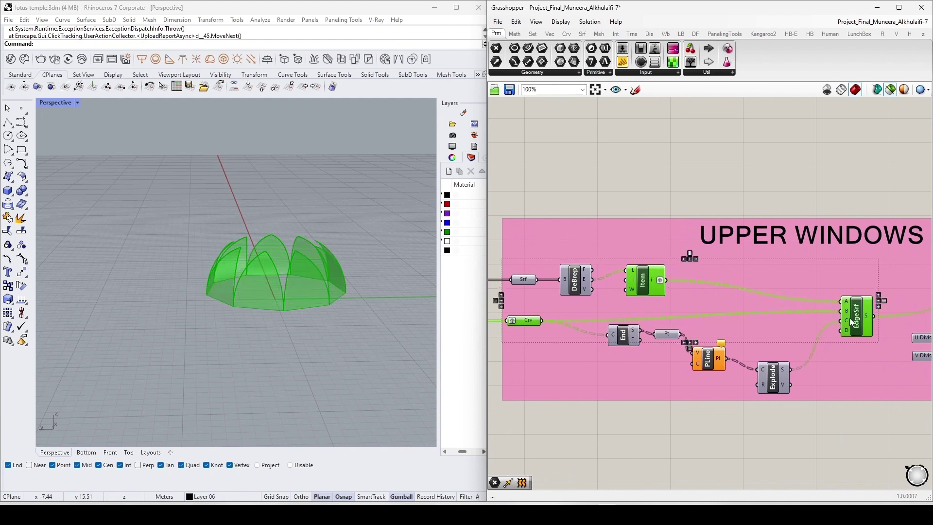
right_drag(856, 323, 568, 331)
scroll(688, 343, up, 1)
click(687, 343)
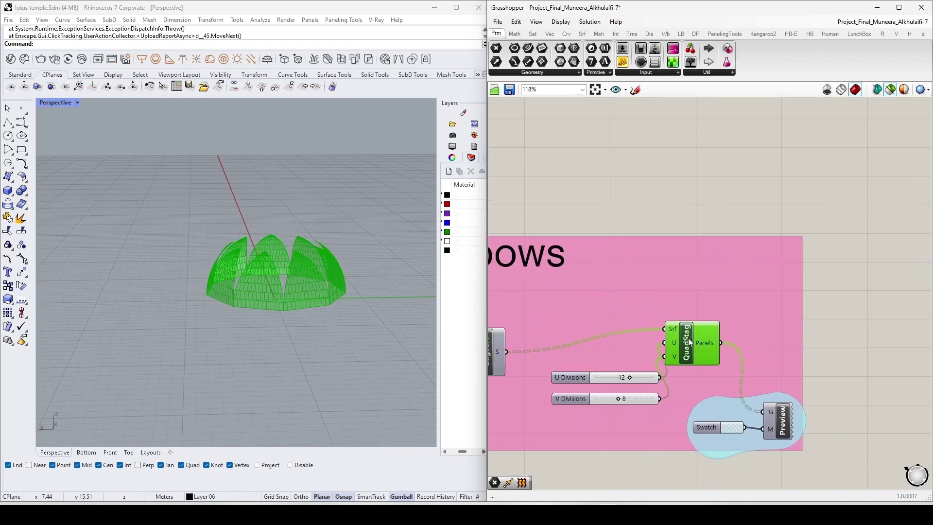
scroll(279, 307, up, 5)
right_drag(308, 309, 314, 340)
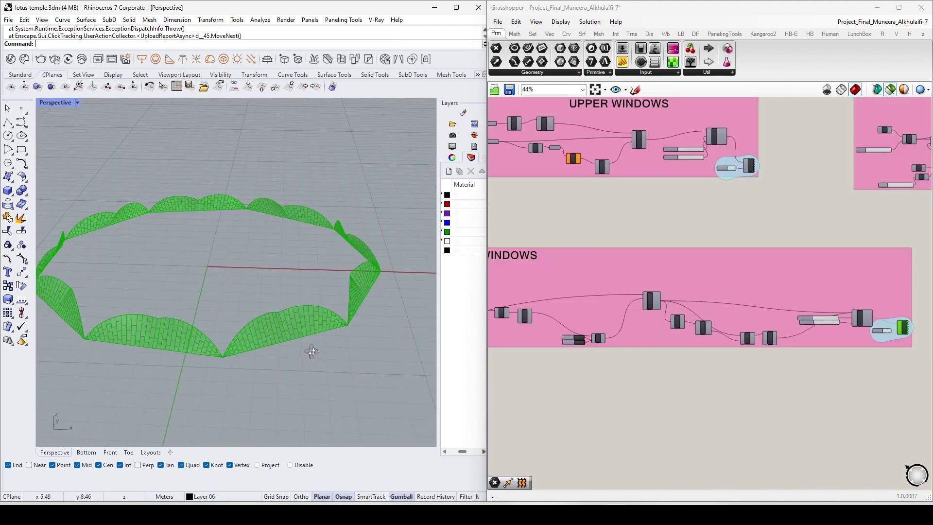
Step: In the WINDOWS group, preview the base polyline, its divided and exploded segments, and the culled alternate segments
right_drag(312, 350, 362, 352)
scroll(600, 343, up, 4)
click(603, 337)
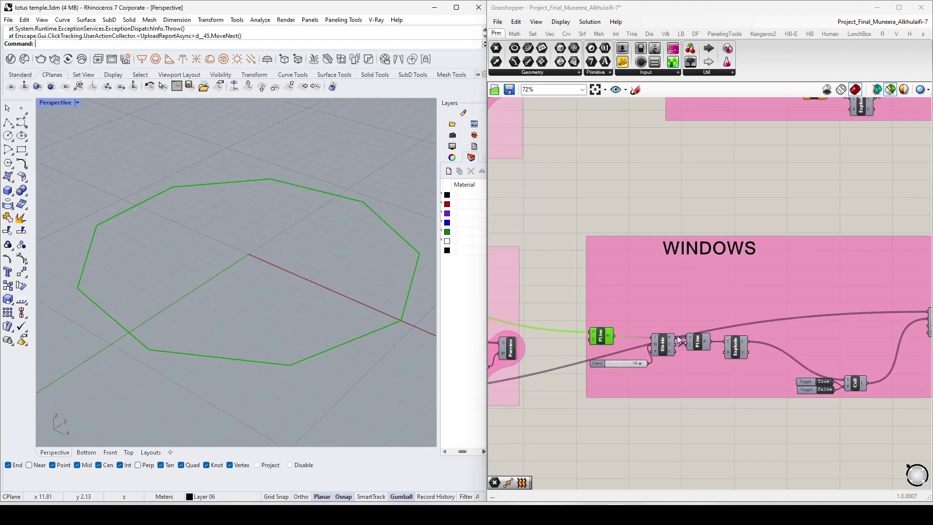
click(737, 353)
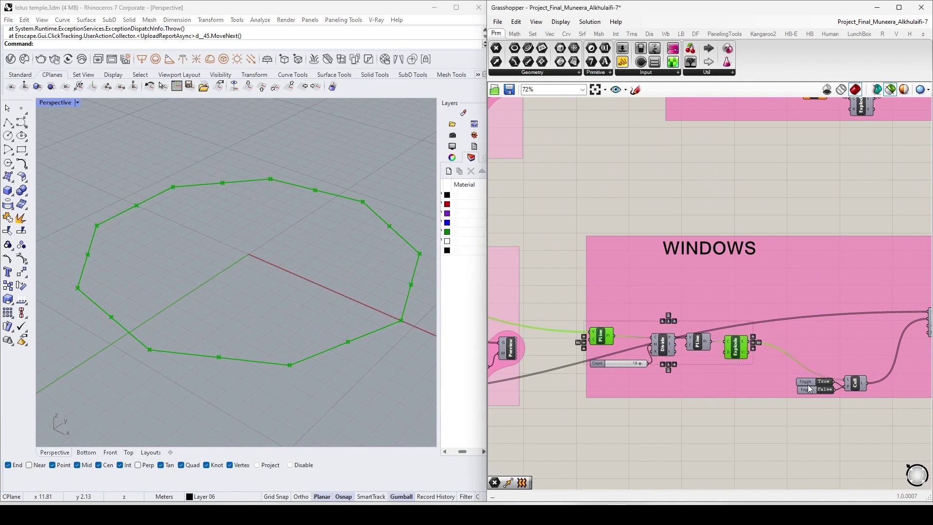
scroll(658, 367, up, 5)
click(701, 370)
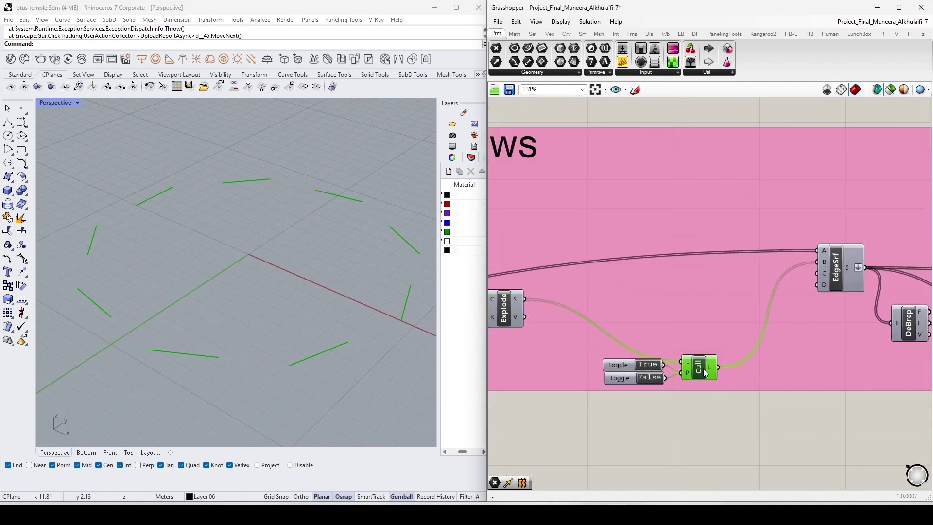
Step: Preview the half-window edge surfaces together with their mirrored counterparts and inspect them up close
right_drag(781, 330, 753, 327)
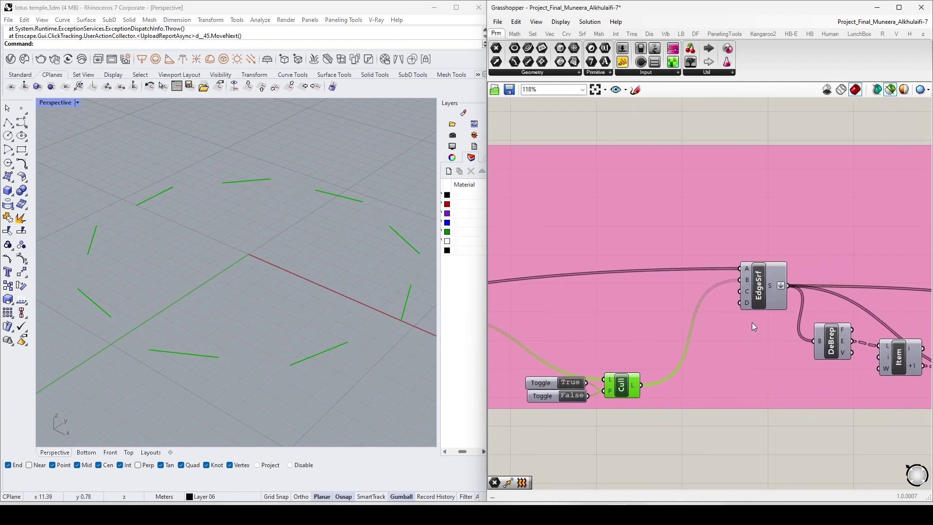
click(761, 290)
right_drag(304, 354, 758, 337)
scroll(758, 336, down, 2)
shift+click(758, 346)
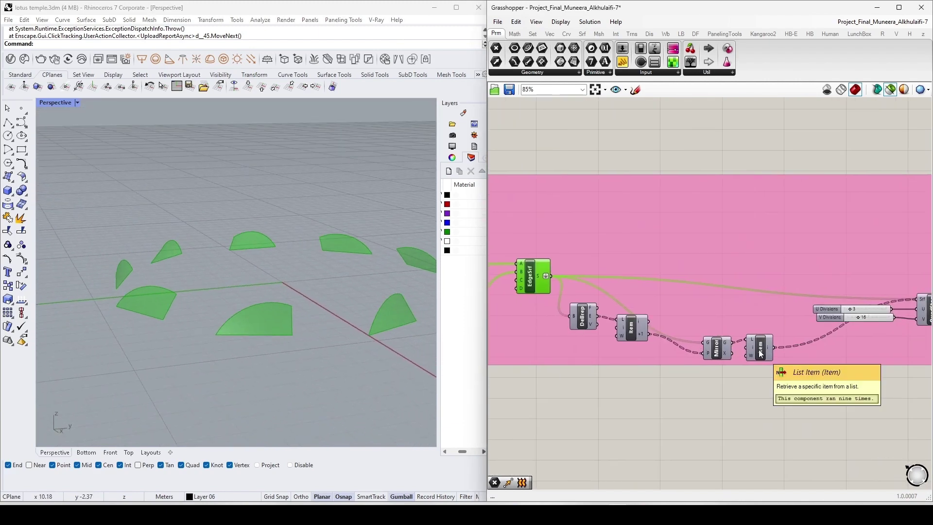
right_drag(305, 365, 222, 336)
scroll(205, 319, up, 5)
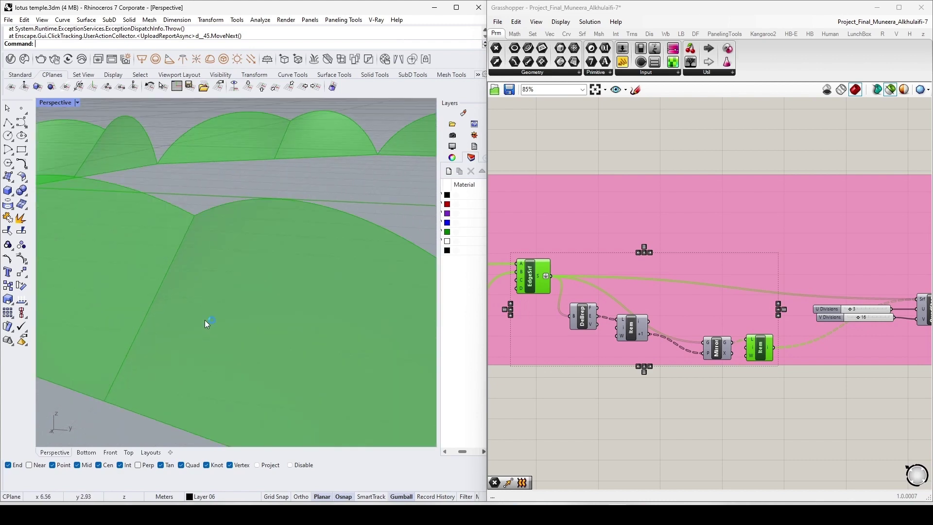
scroll(201, 326, down, 5)
scroll(888, 334, down, 2)
Step: Preview the staggered quad panels of the WINDOWS group and examine them in the viewport
right_drag(888, 334, 730, 320)
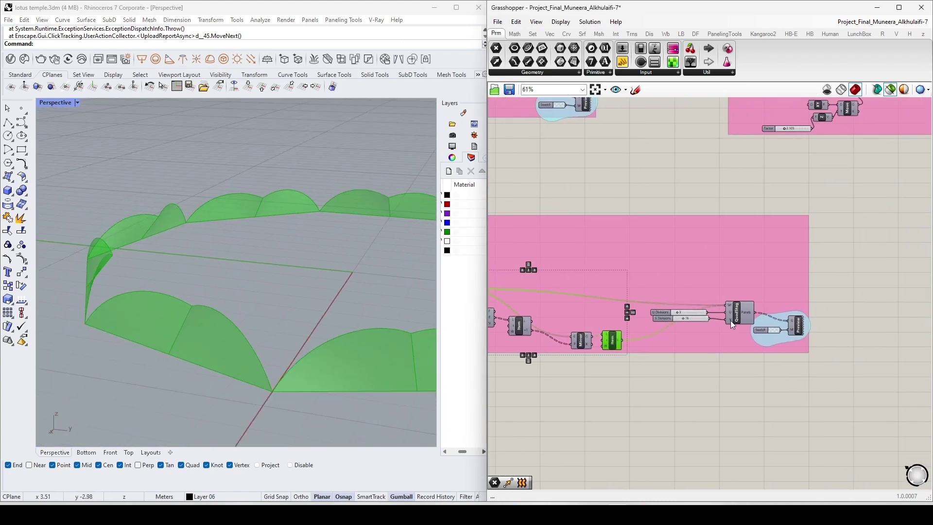
scroll(737, 319, up, 4)
click(737, 314)
scroll(365, 367, down, 3)
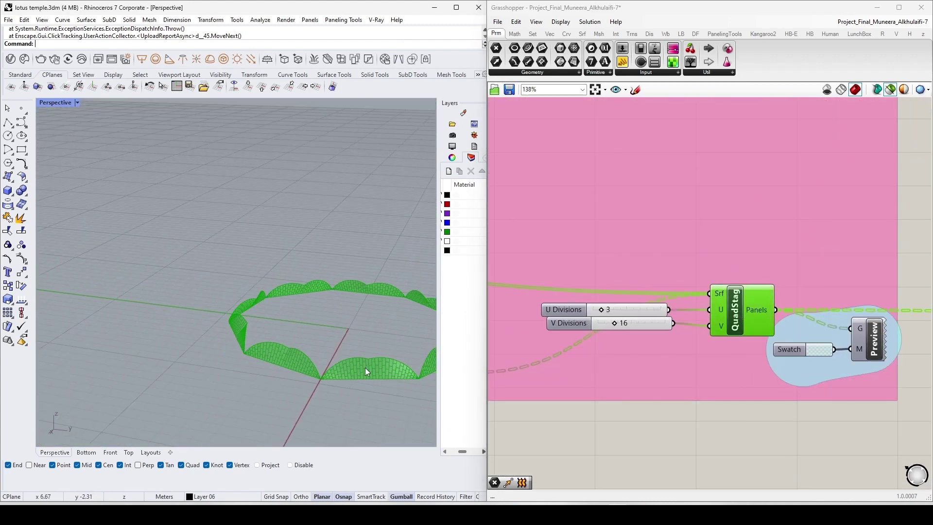
right_drag(365, 368, 321, 358)
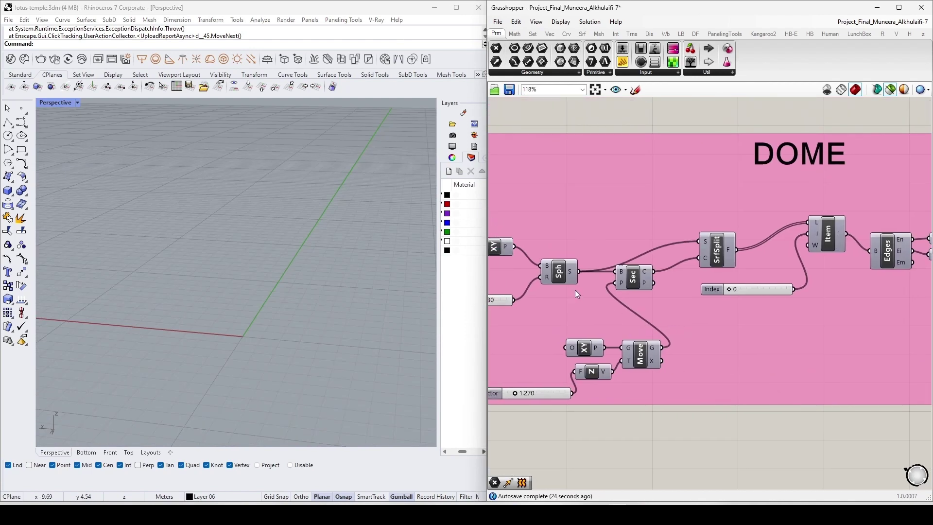
Step: In the DOME group, preview the sphere with its plane section, then the split surface piece picked by List Item
click(559, 272)
shift+click(634, 278)
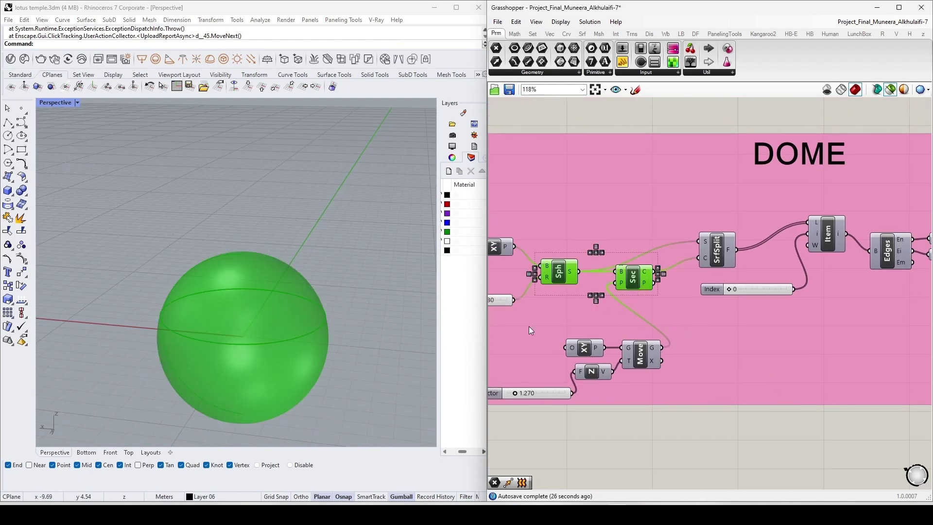
click(838, 237)
right_drag(838, 237, 697, 287)
scroll(697, 286, down, 1)
scroll(809, 256, down, 1)
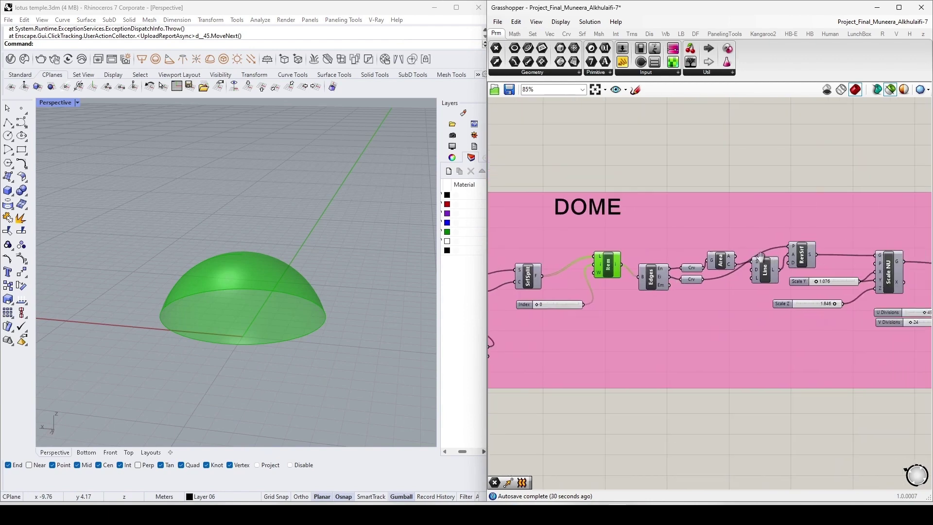
Step: Preview the non-uniformly scaled dome and its staggered quad panels, and review the sphere radius and plane height inputs
right_drag(925, 280, 812, 276)
click(812, 277)
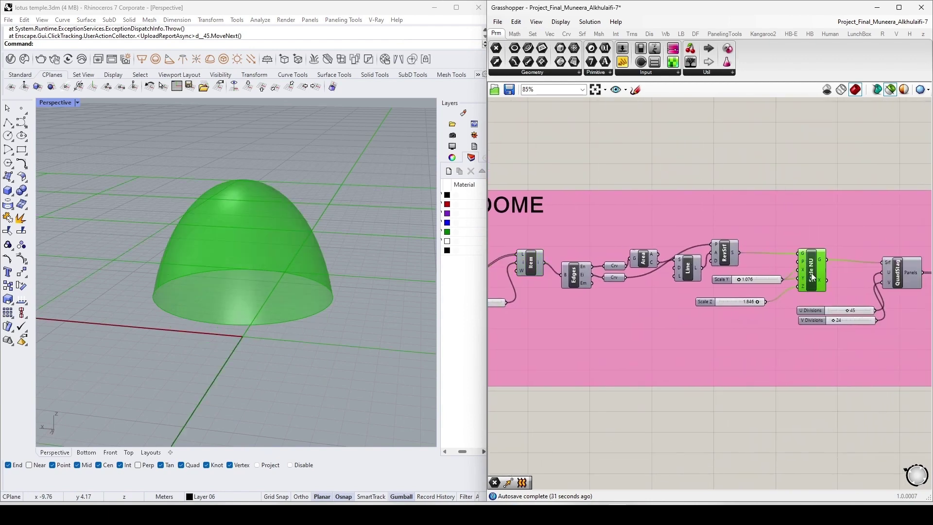
click(906, 274)
right_drag(506, 359, 717, 342)
scroll(674, 352, up, 1)
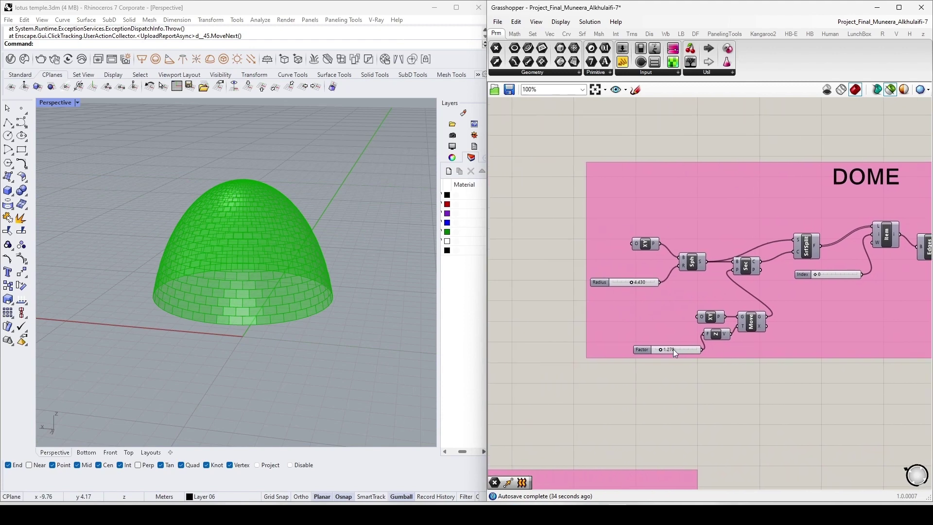
scroll(676, 347, up, 2)
right_drag(349, 304, 280, 279)
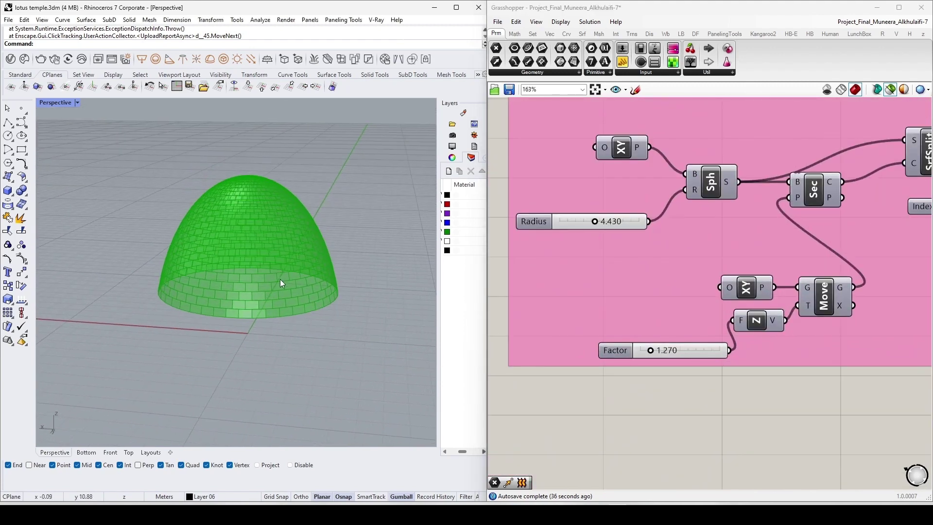
Step: Decrease the Z factor that sets the section plane's height in the DOME group
scroll(650, 347, up, 3)
drag(649, 351, 629, 351)
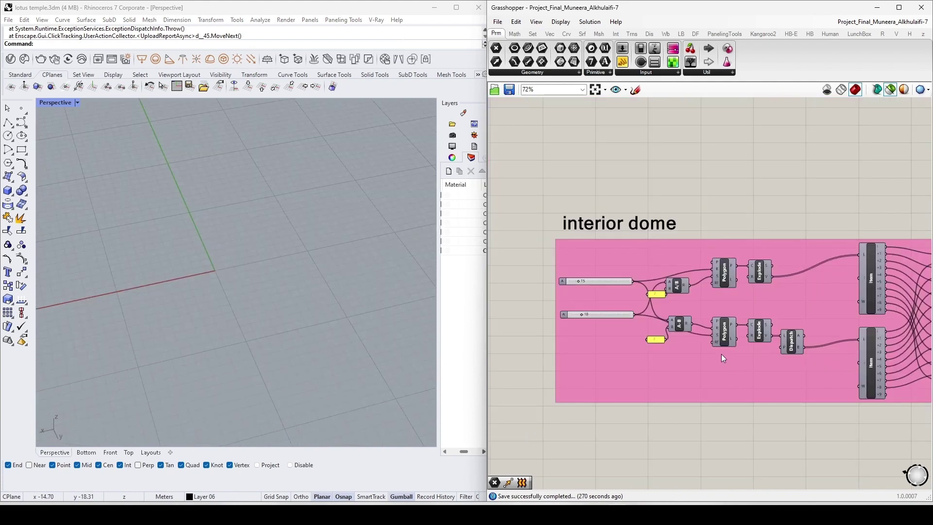
Step: In the interior dome group, preview the two polygons, then the star-shaped polyline built from their merged points
drag(722, 261, 742, 400)
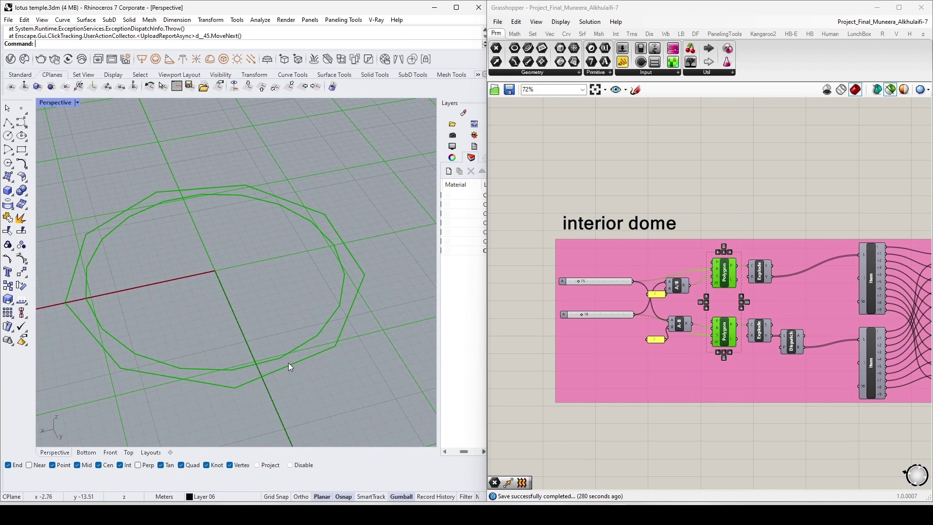
right_drag(869, 406, 587, 382)
click(678, 311)
right_drag(753, 311, 533, 323)
click(713, 305)
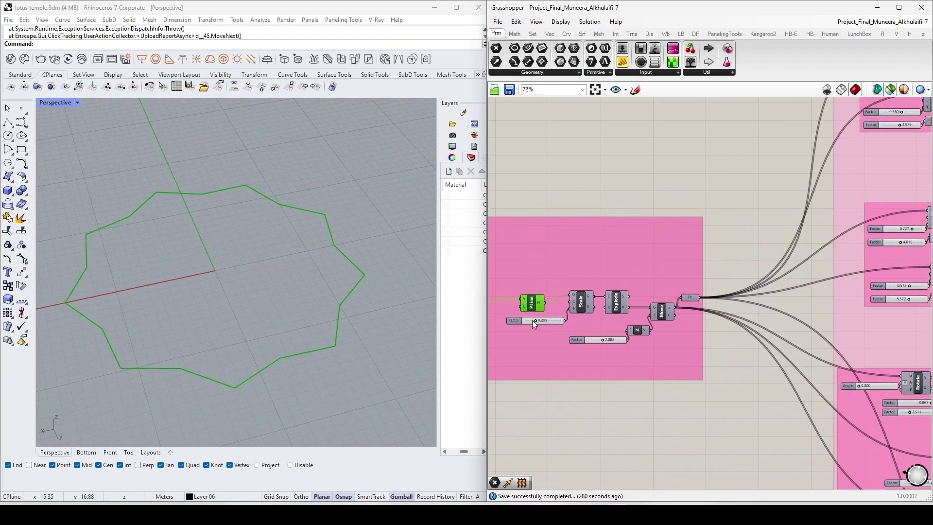
Step: Preview the interior dome's moved base points, then the point sets of all dome levels together
click(667, 318)
scroll(754, 252, down, 2)
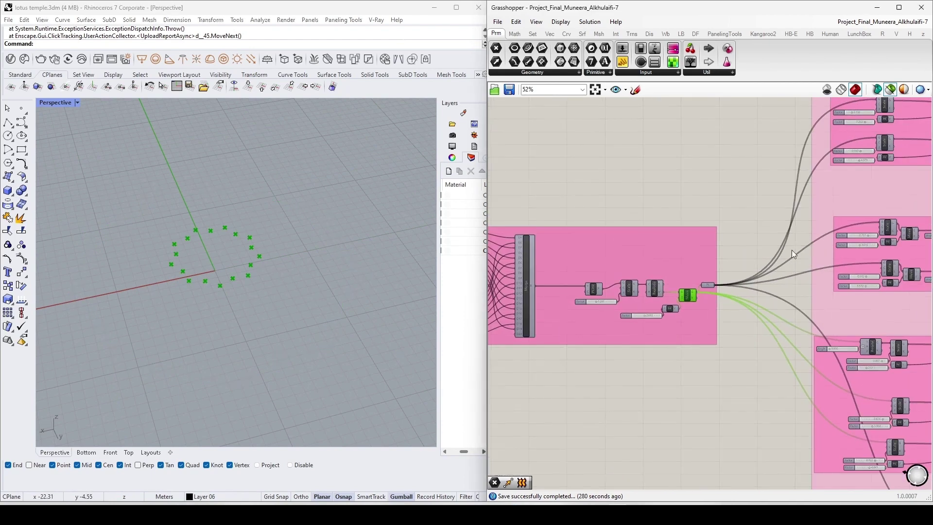
scroll(791, 249, down, 2)
right_drag(785, 243, 714, 243)
drag(721, 124, 791, 440)
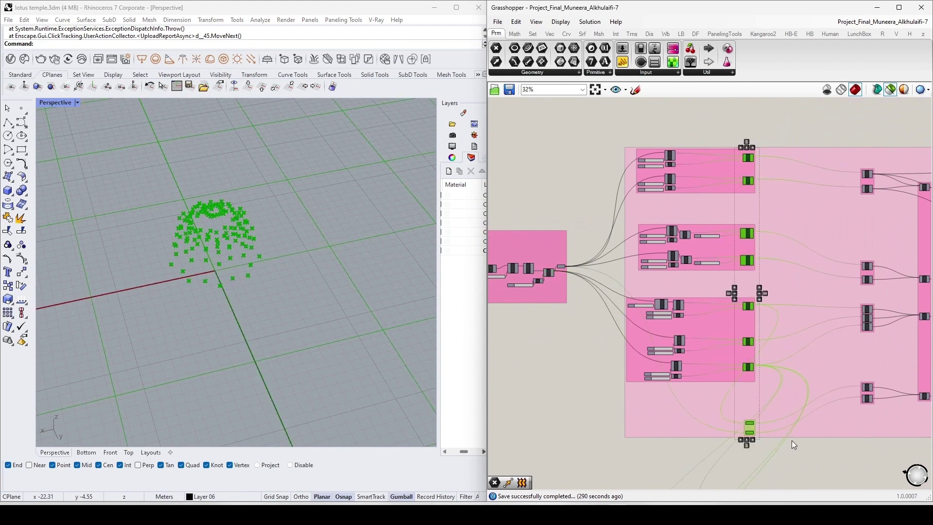
Step: Preview the polyline rings of all interior dome levels, then the surfaces between them, and inspect the surfaces up close
right_drag(792, 440, 682, 408)
drag(736, 115, 768, 424)
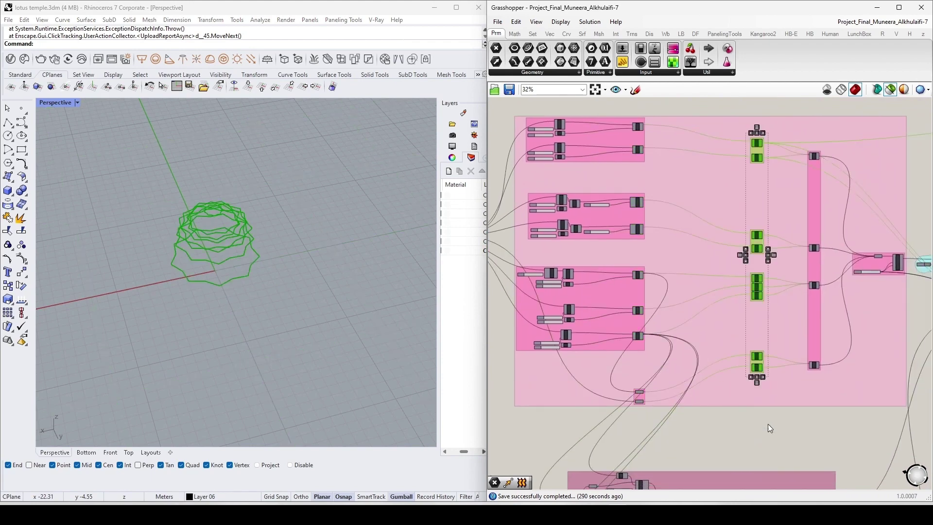
right_drag(770, 428, 695, 436)
mouse_move(720, 110)
mouse_down()
mouse_move(758, 287)
mouse_move(767, 404)
mouse_up()
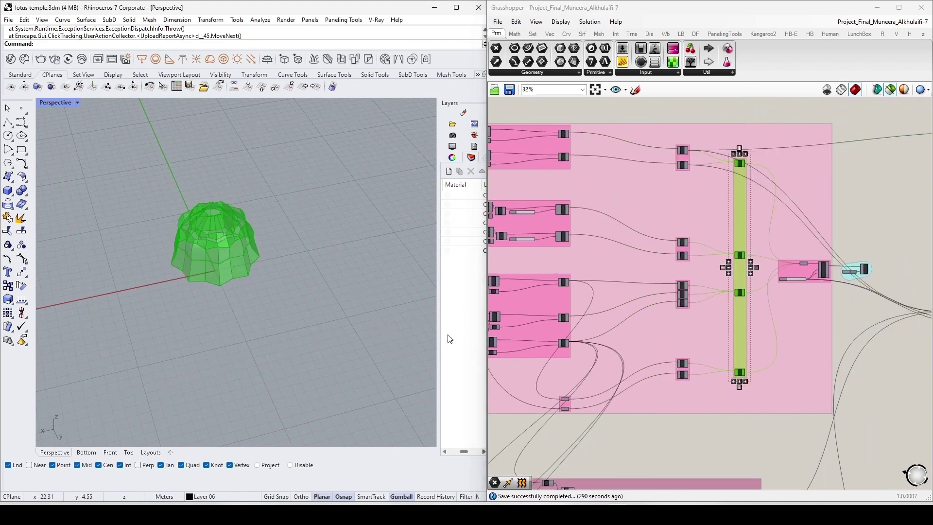
scroll(214, 243, up, 3)
mouse_move(209, 272)
right_down()
mouse_move(198, 279)
mouse_move(215, 271)
right_up()
scroll(198, 279, up, 2)
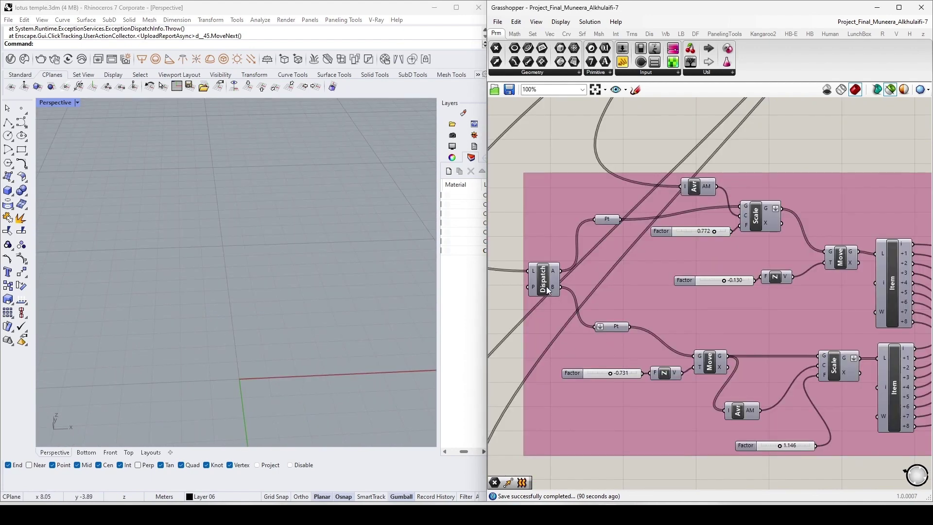
Step: Preview the dispatched points of the pipe group, then the merged points and the zigzag polyline drawn through them
click(545, 287)
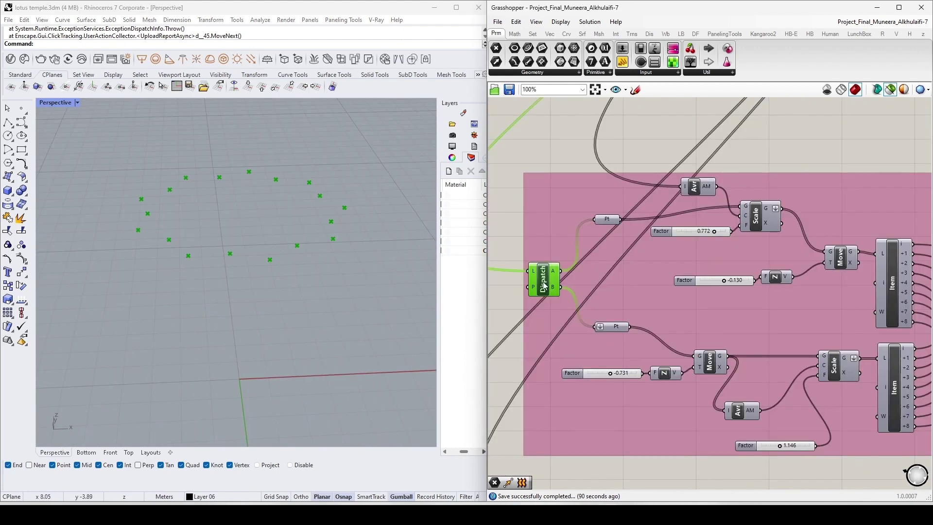
scroll(573, 299, down, 3)
right_drag(785, 302, 639, 298)
click(689, 321)
scroll(752, 331, up, 1)
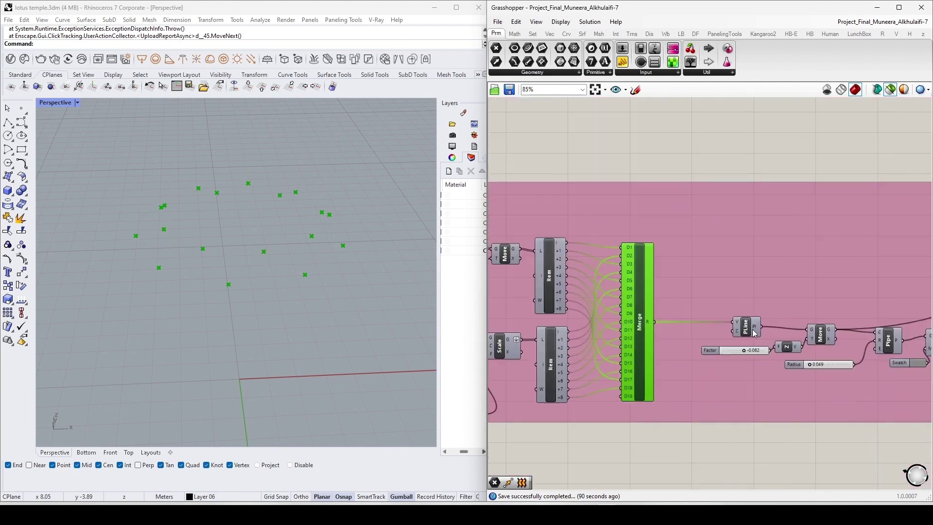
click(758, 326)
scroll(743, 332, up, 2)
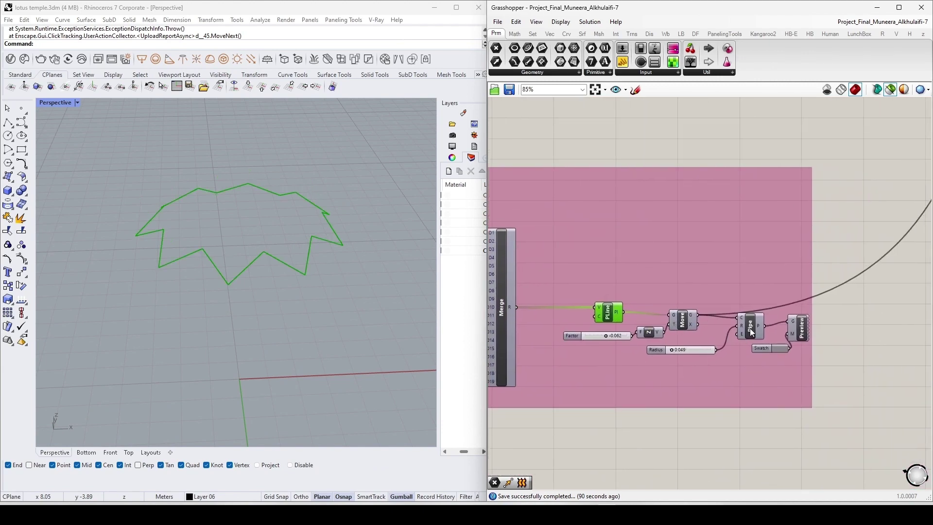
Step: Preview the zigzag ring's pipe together with the pipe of the neighbouring lower frame group
scroll(752, 332, down, 6)
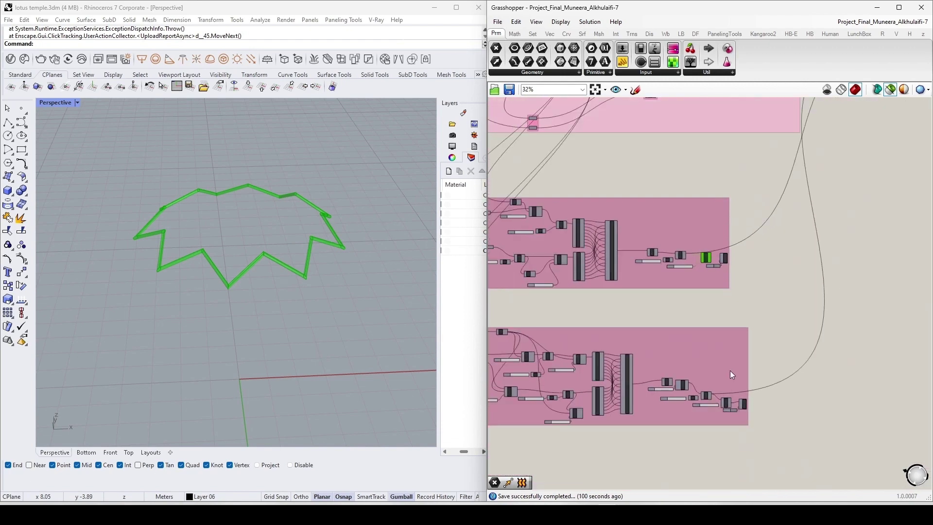
scroll(710, 357, up, 3)
shift+click(705, 366)
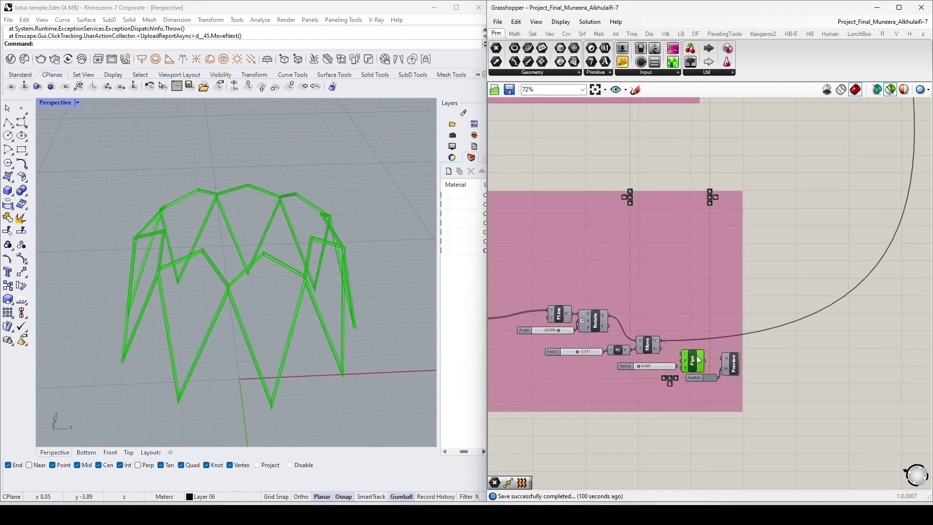
Step: Preview the non-uniformly scaled pipes in the separate pipe group and examine them in the viewport
scroll(685, 311, down, 4)
scroll(713, 340, up, 8)
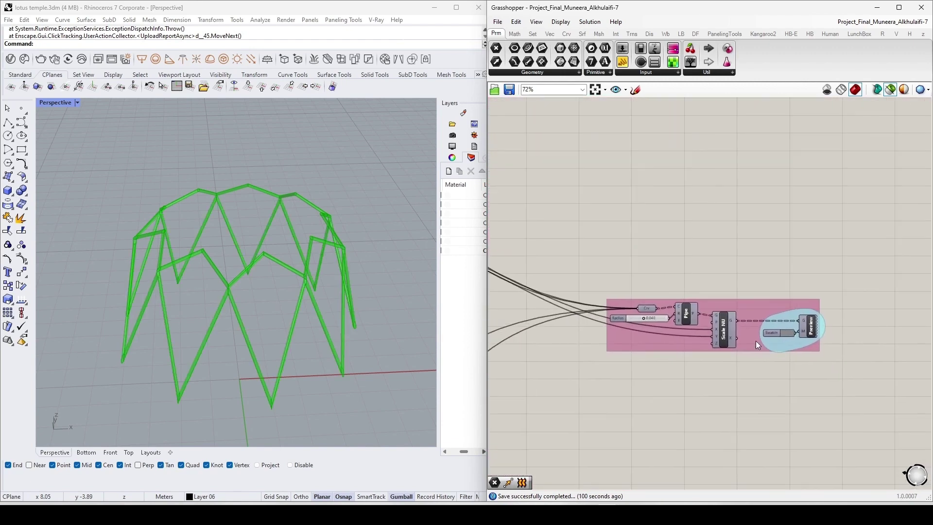
click(744, 332)
right_drag(228, 282, 258, 294)
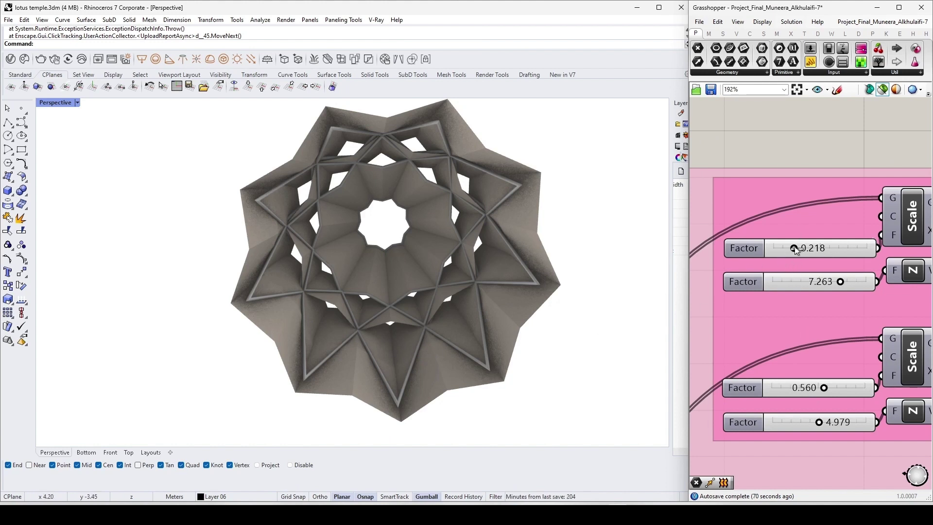
Step: Decrease the scale factor of the first Scale component and watch the rendered temple change
scroll(792, 249, up, 3)
mouse_move(791, 250)
mouse_down()
mouse_move(812, 262)
mouse_move(776, 259)
mouse_up()
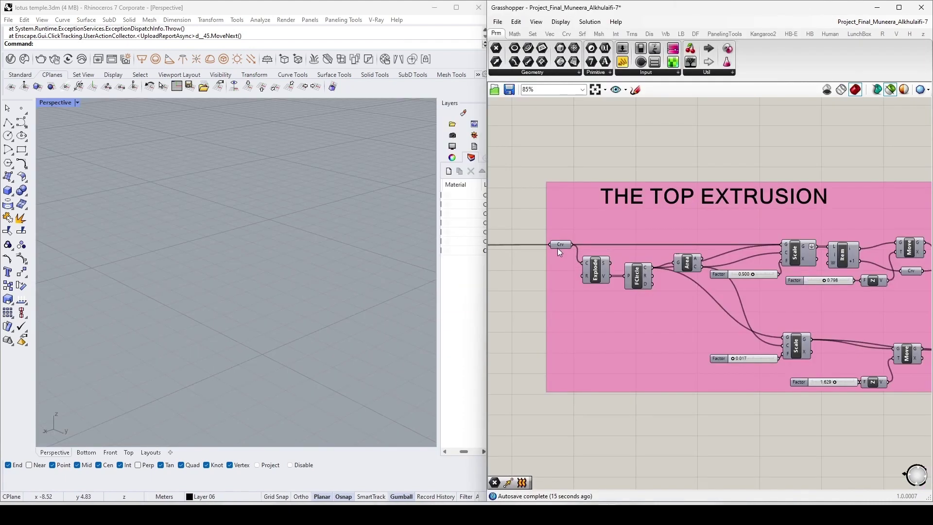
Step: In THE TOP EXTRUSION group, preview the source curve with its fitted circle, then their scaled-down copies
click(559, 245)
click(640, 282)
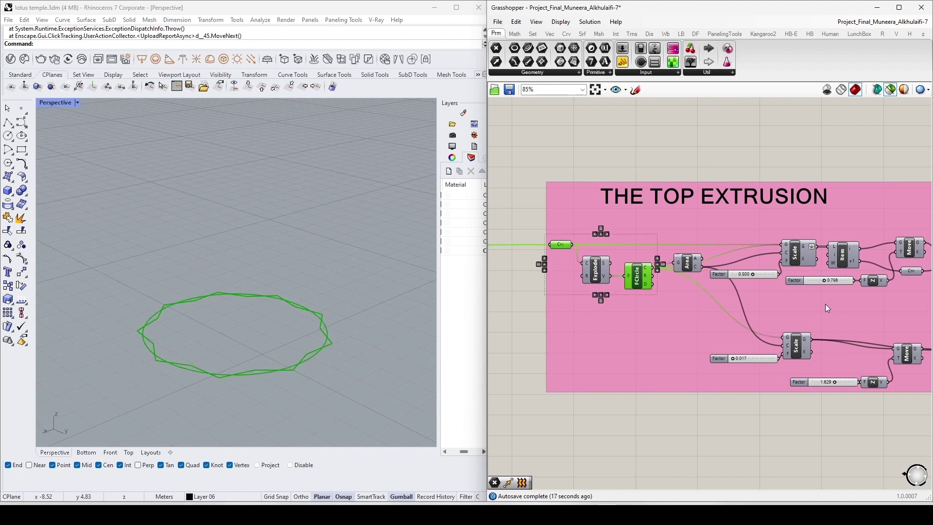
right_drag(796, 265, 640, 264)
click(641, 257)
right_drag(789, 273, 714, 263)
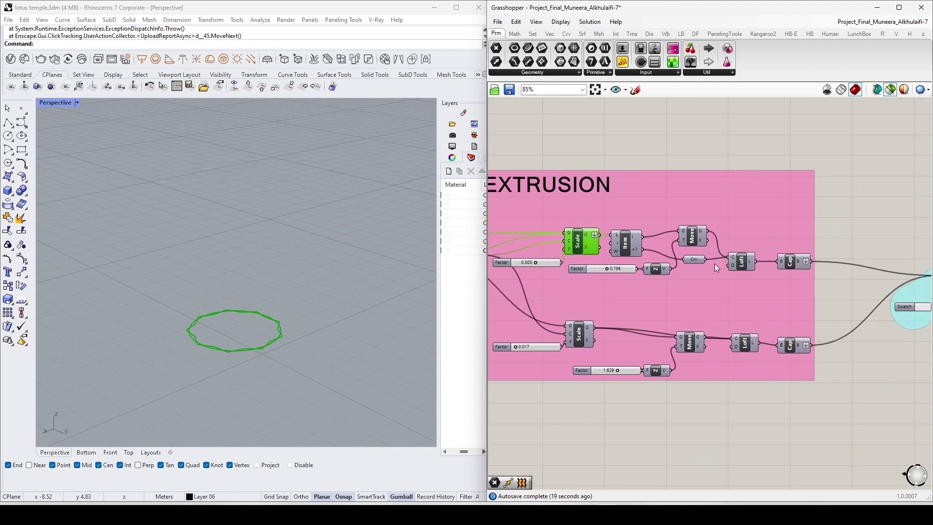
Step: Preview the raised star outline with the base circle, then both capped solids of the top extrusion
click(692, 246)
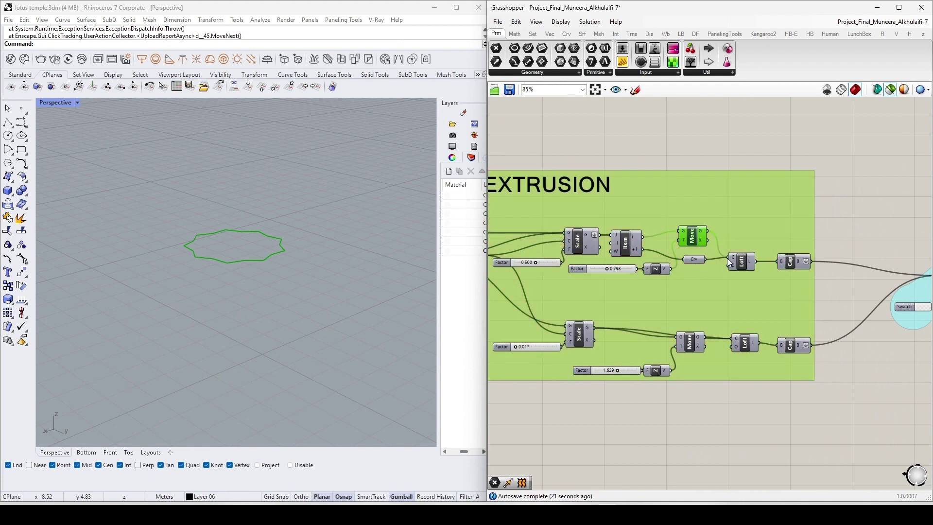
shift+click(694, 262)
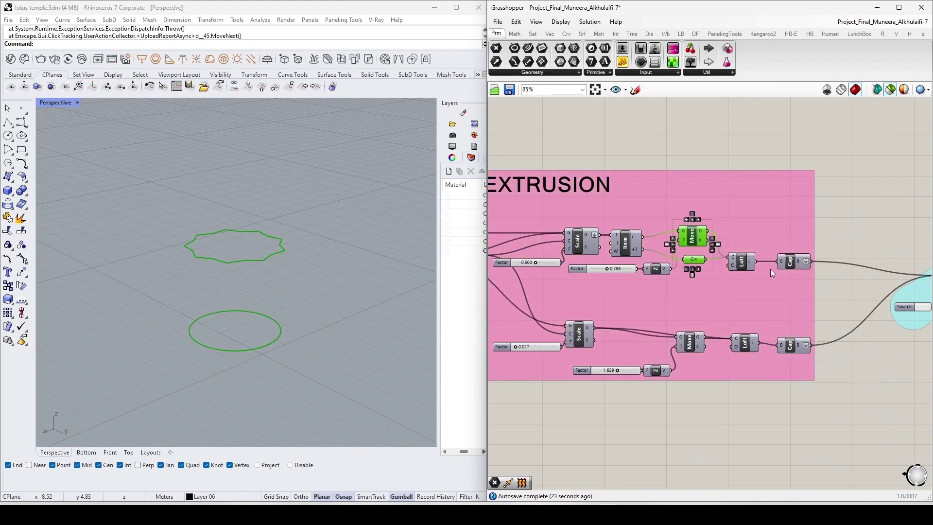
click(795, 260)
shift+click(790, 345)
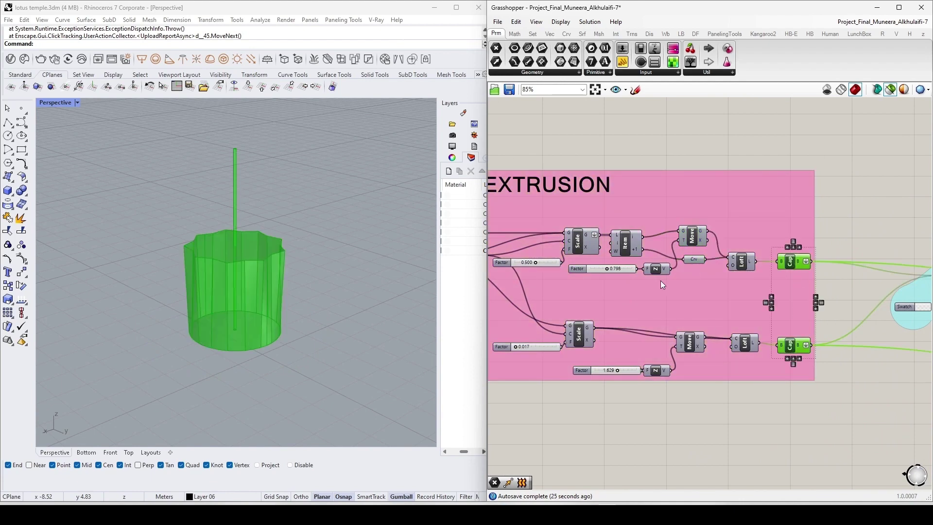
Step: Set the wide top extrusion's Z factor to 0.900 and increase the Z factor of the thin spire
scroll(616, 271, up, 2)
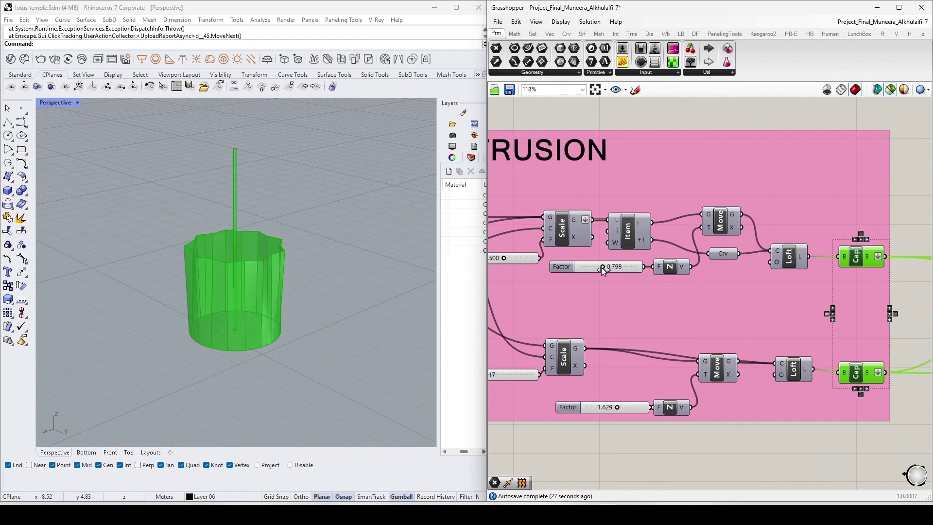
drag(602, 267, 611, 266)
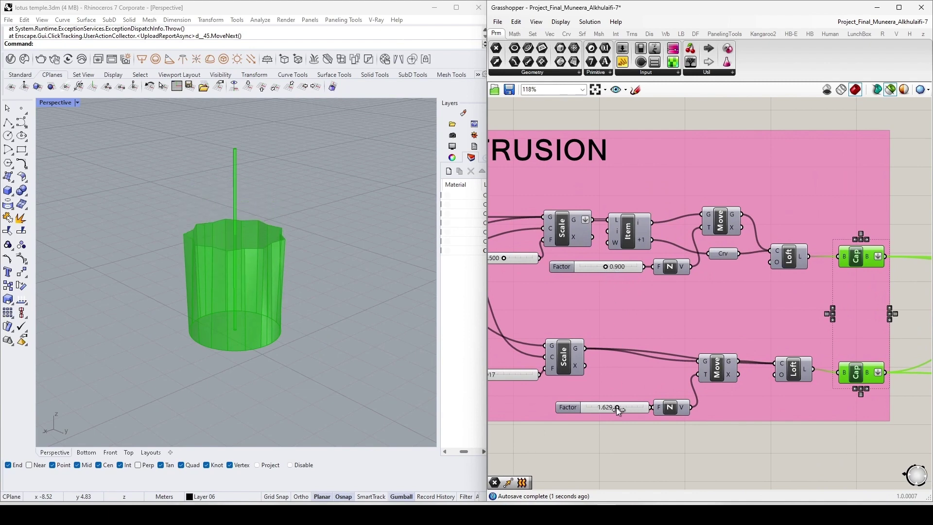
drag(616, 407, 622, 408)
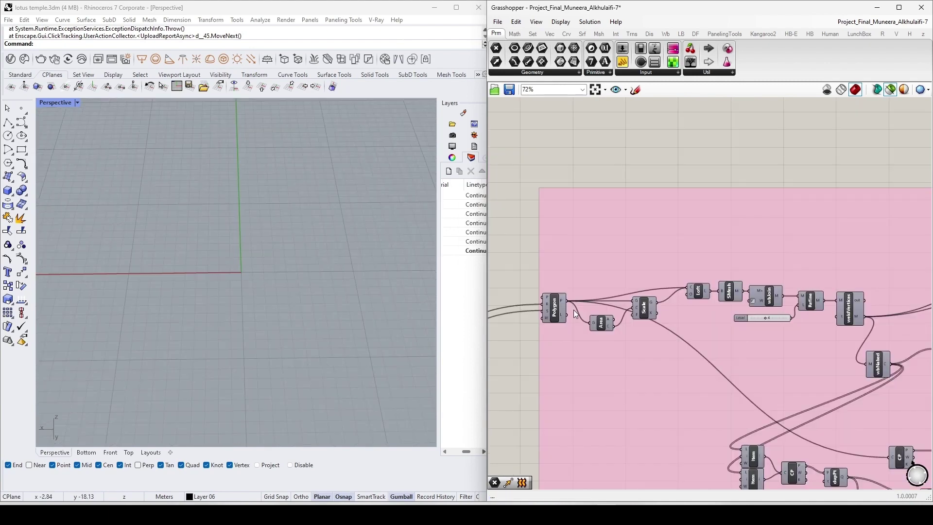
Step: In the kangaroo - exterior group, preview the base polygon together with its scaled-down inner copy
scroll(557, 317, up, 3)
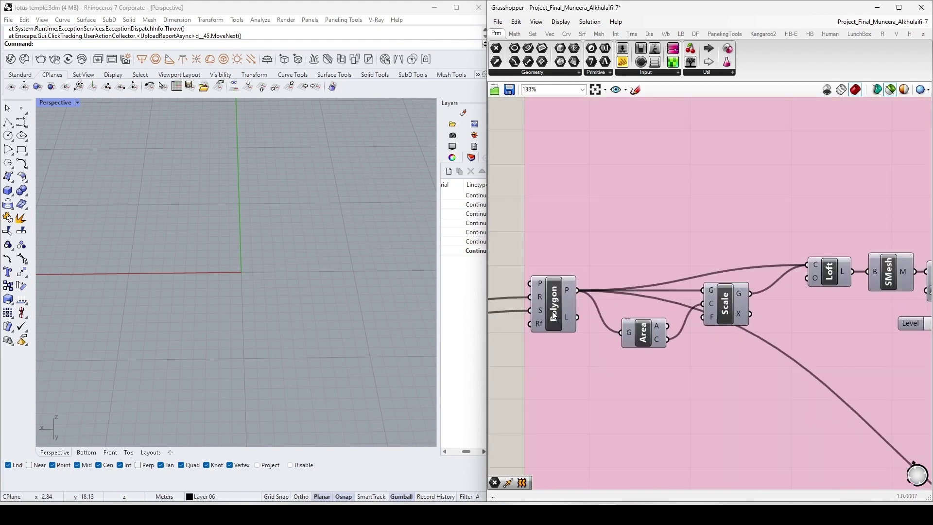
click(554, 317)
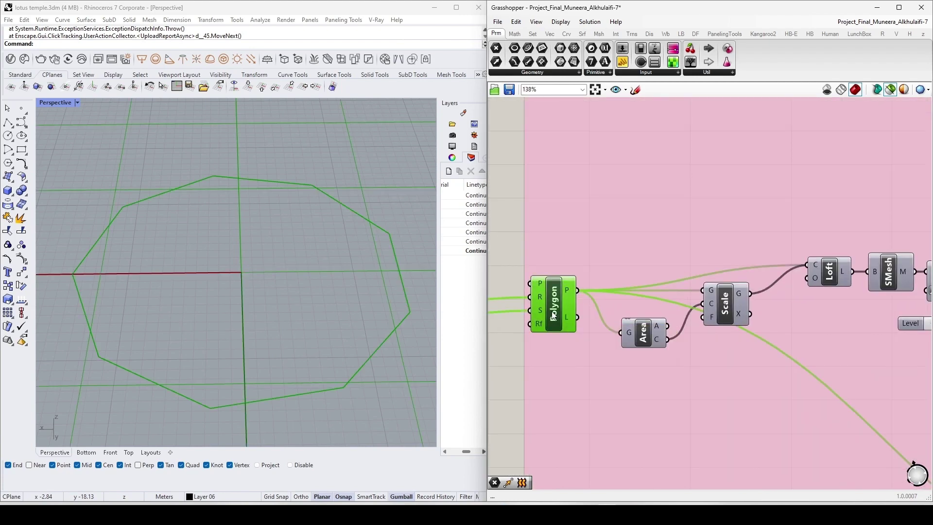
shift+click(736, 309)
scroll(767, 300, down, 3)
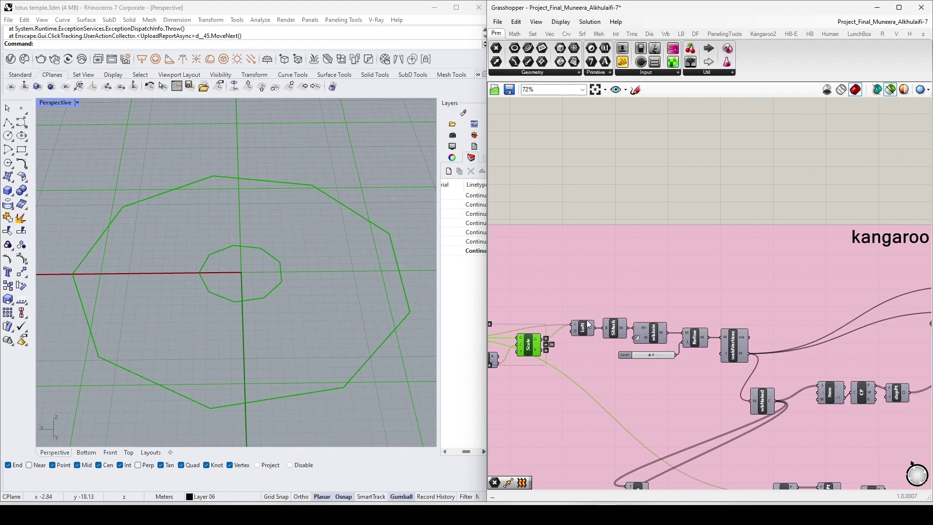
Step: Preview the loft between the two polygons, then the refined mesh with welded vertices
click(582, 328)
right_drag(581, 329, 546, 306)
click(701, 322)
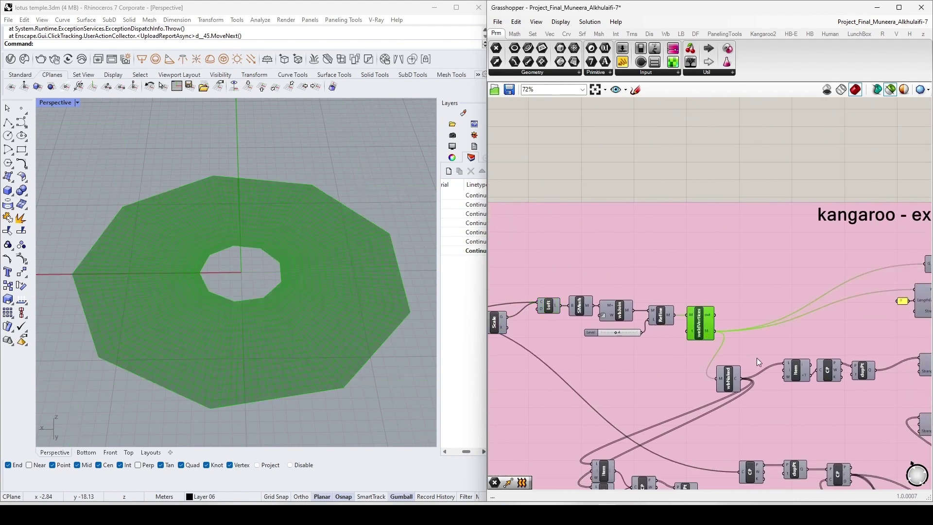
right_drag(748, 370, 621, 306)
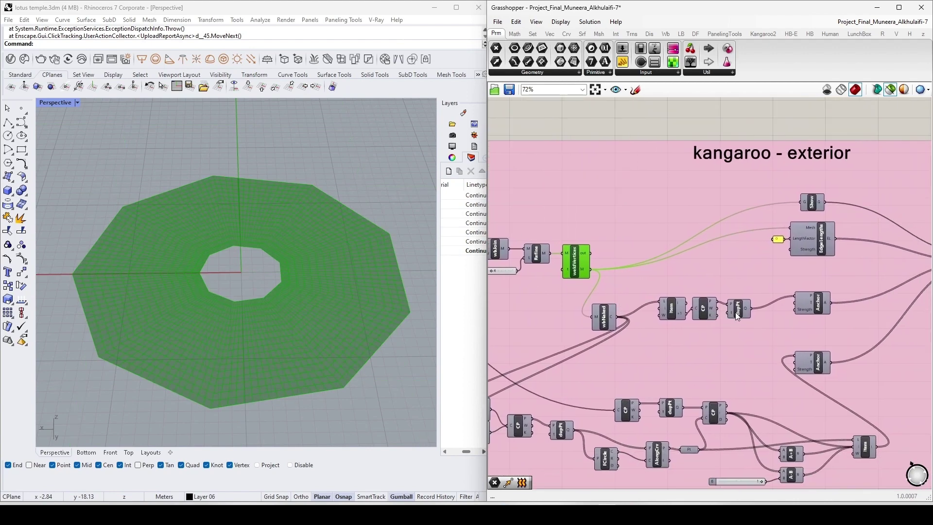
Step: Preview the exterior mesh's anchor inputs: the inner edge points, the polygon's corner points and the points along the curve
click(736, 310)
scroll(735, 311, down, 2)
scroll(687, 366, up, 2)
click(728, 439)
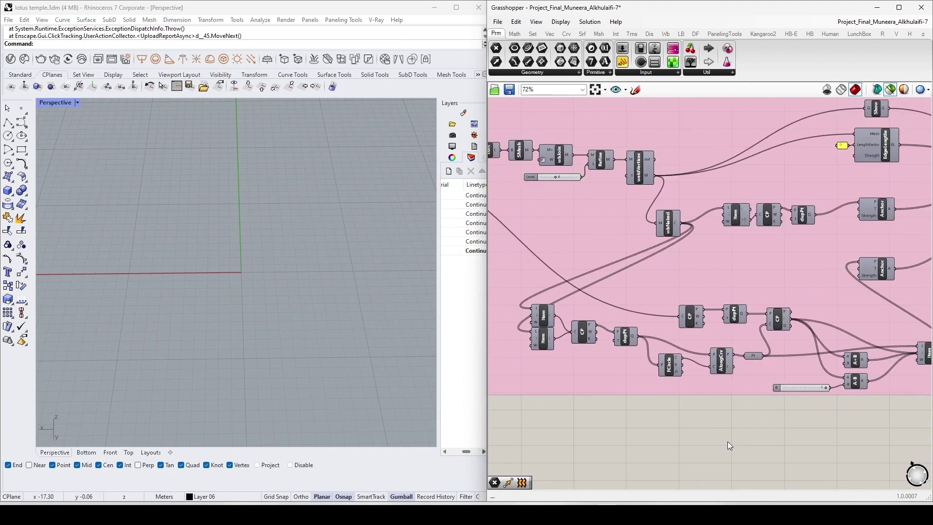
click(690, 317)
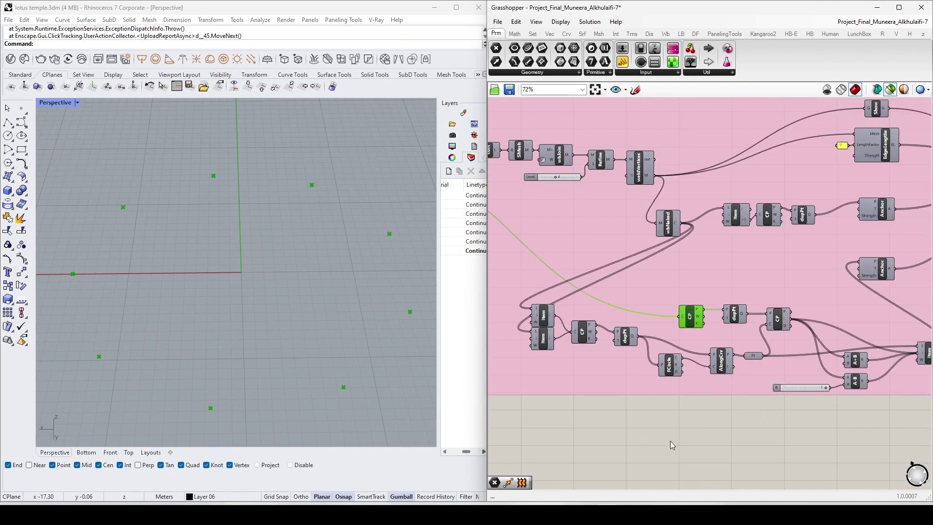
click(752, 356)
Step: Switch off the toggle that runs the BouncySolver for the exterior mesh
scroll(723, 366, down, 3)
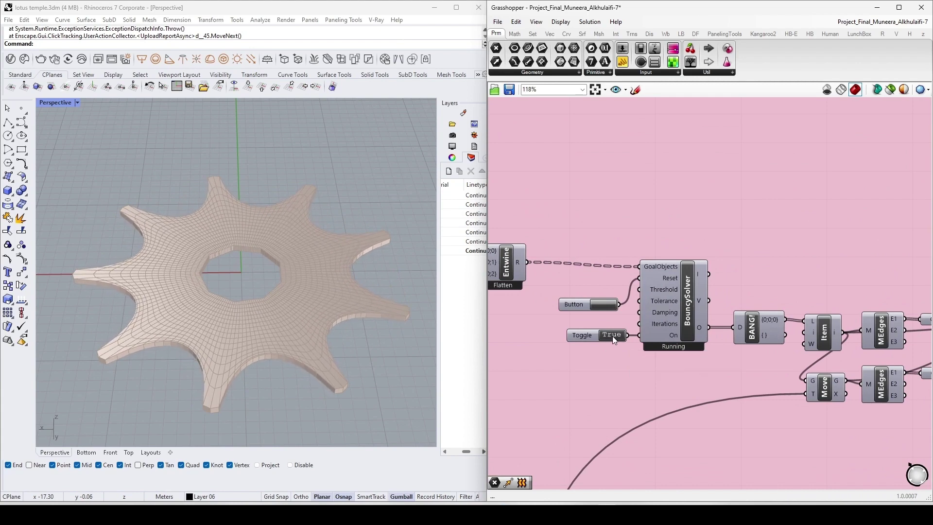
double_click(610, 335)
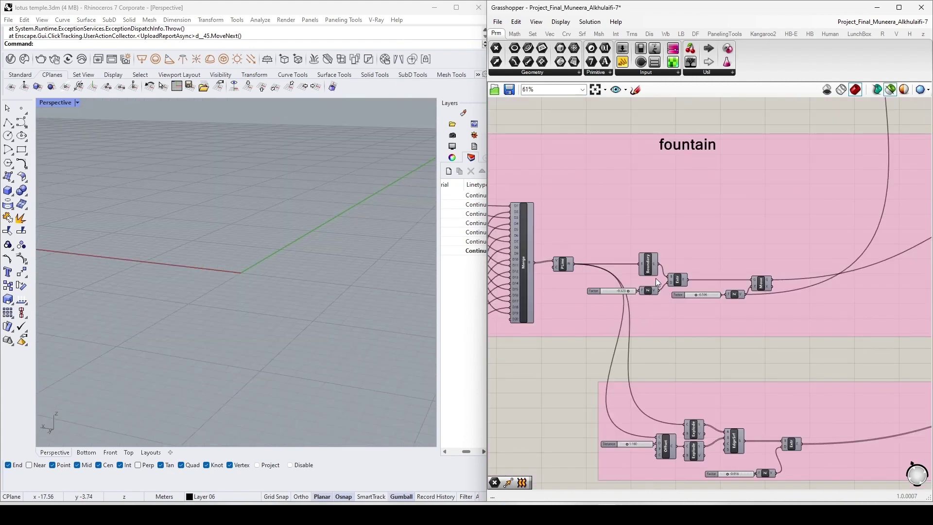
Step: In the fountain group, preview the star-shaped boundary surface, then its vertical extrusion
scroll(651, 262, up, 2)
click(652, 262)
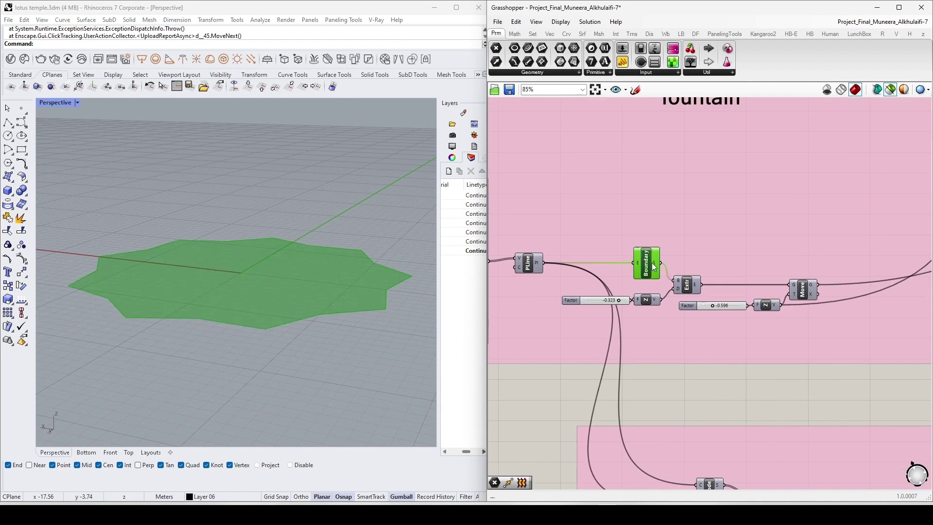
click(689, 289)
right_drag(732, 368, 712, 261)
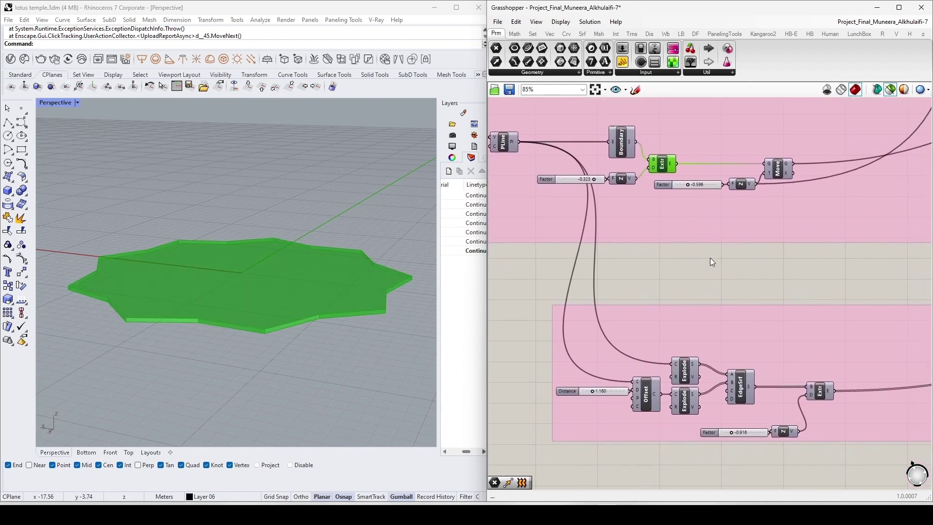
Step: In the lower fountain group, preview the offset of the star-shaped outline, then the edge surface filling the band between the outlines
click(646, 396)
click(743, 390)
scroll(739, 378, down, 3)
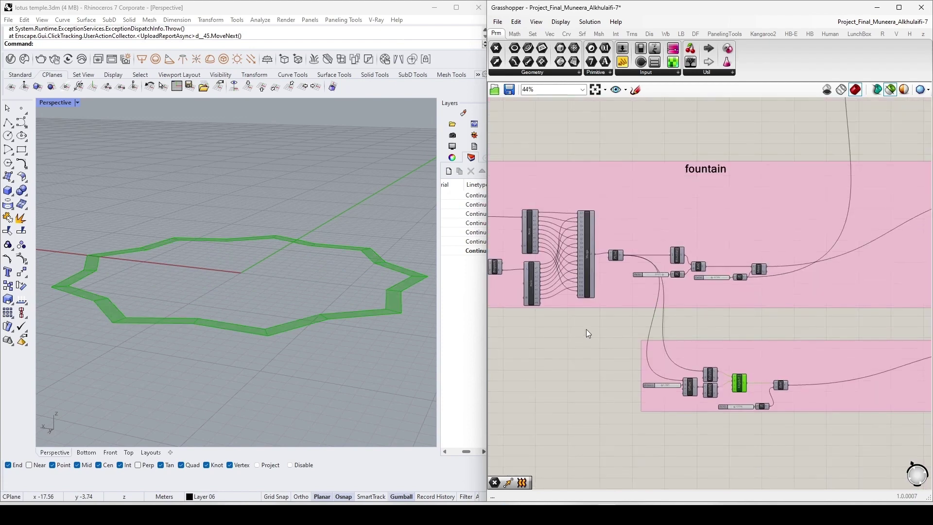
scroll(728, 396, up, 3)
click(742, 395)
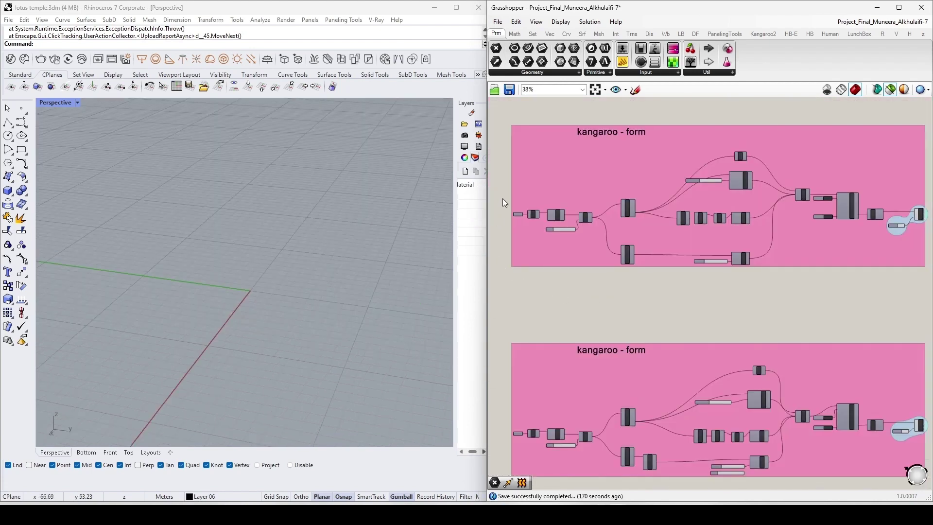
Step: Across both kangaroo - form groups, preview the starting inputs, then the mesh component feeding the upper goals together with its lower-group counterpart
drag(503, 198, 528, 442)
click(629, 206)
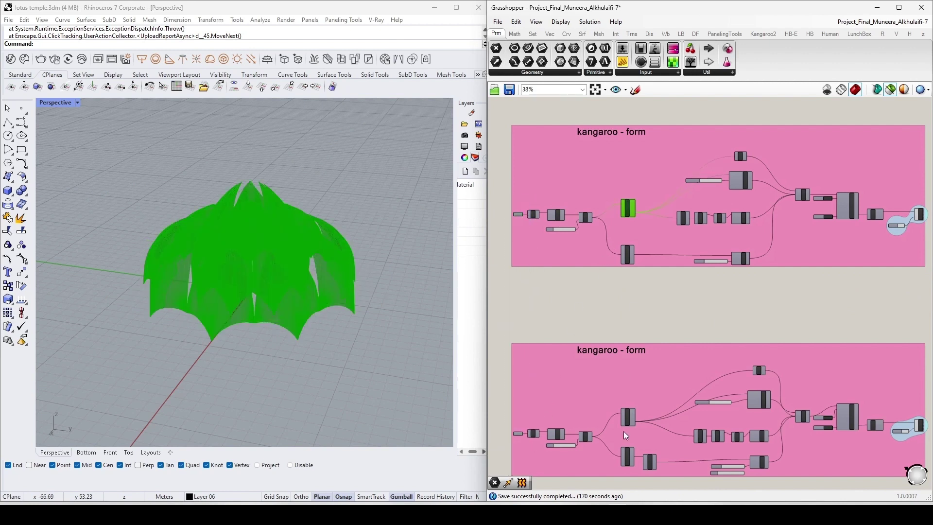
shift+click(631, 417)
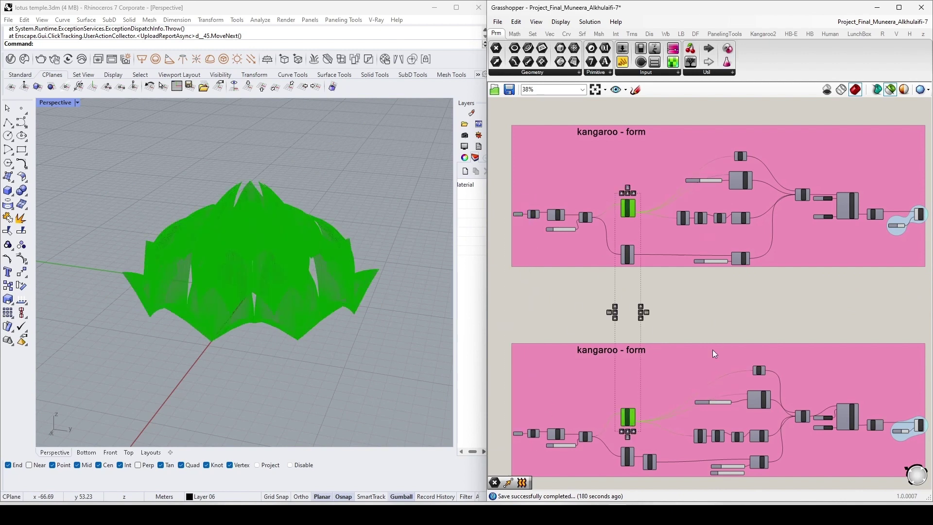
Step: In the camera animation group, advance the 300-frame timeline from its start to move the camera along the path curve
scroll(735, 185, up, 2)
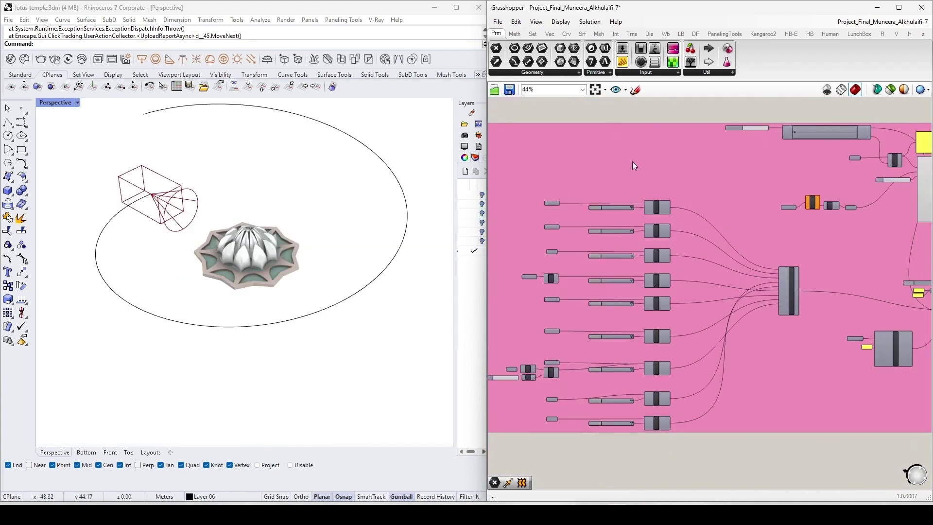
right_drag(746, 392, 641, 429)
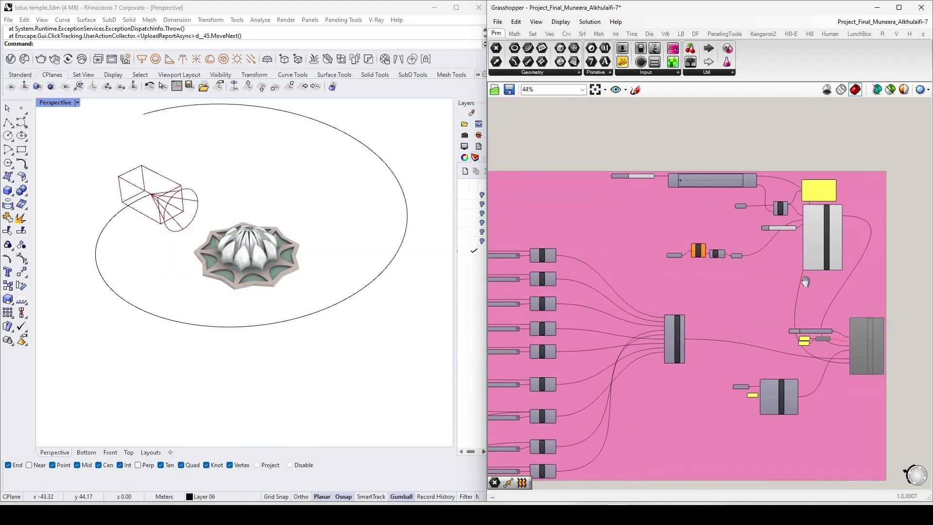
scroll(796, 359, up, 4)
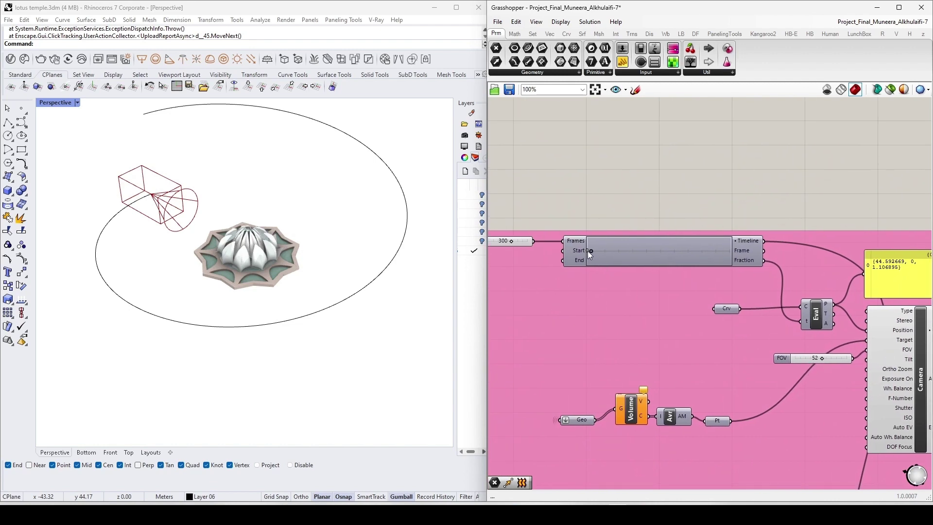
drag(591, 252, 710, 263)
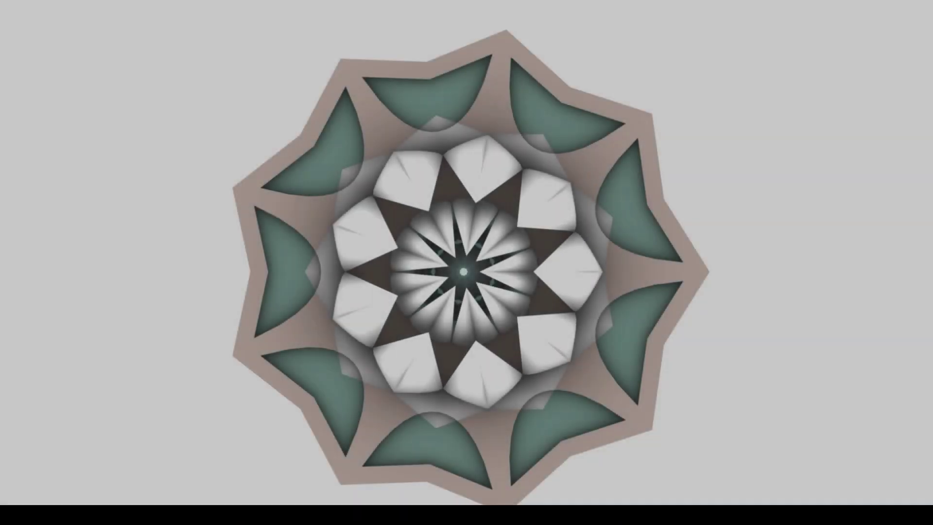